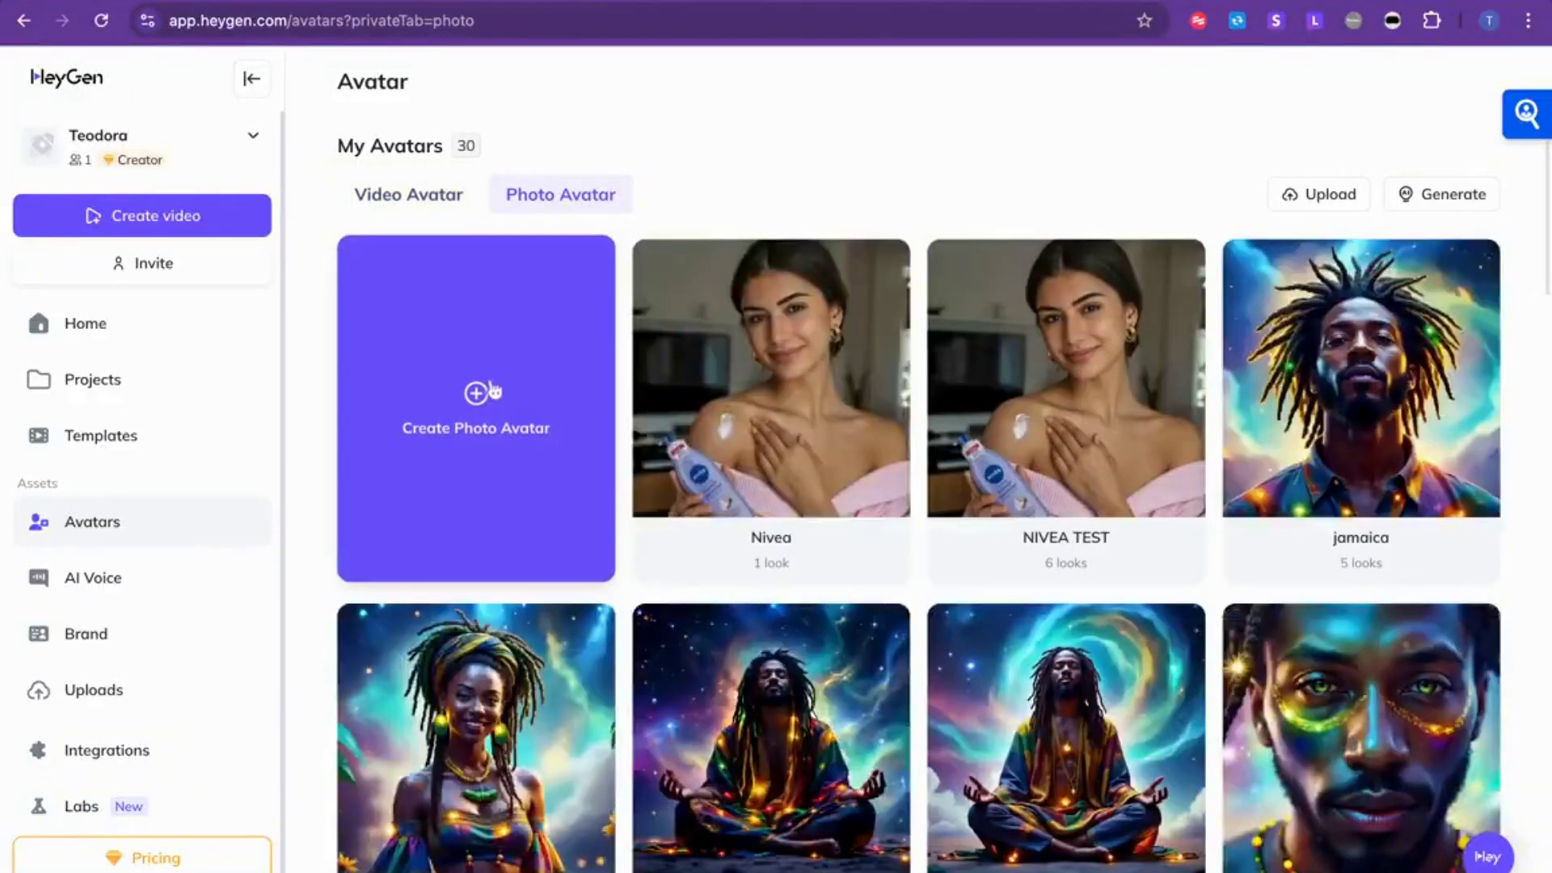
- Start a description-generated photo avatar from the pasted road-trip text, with ethnicity White
click(489, 390)
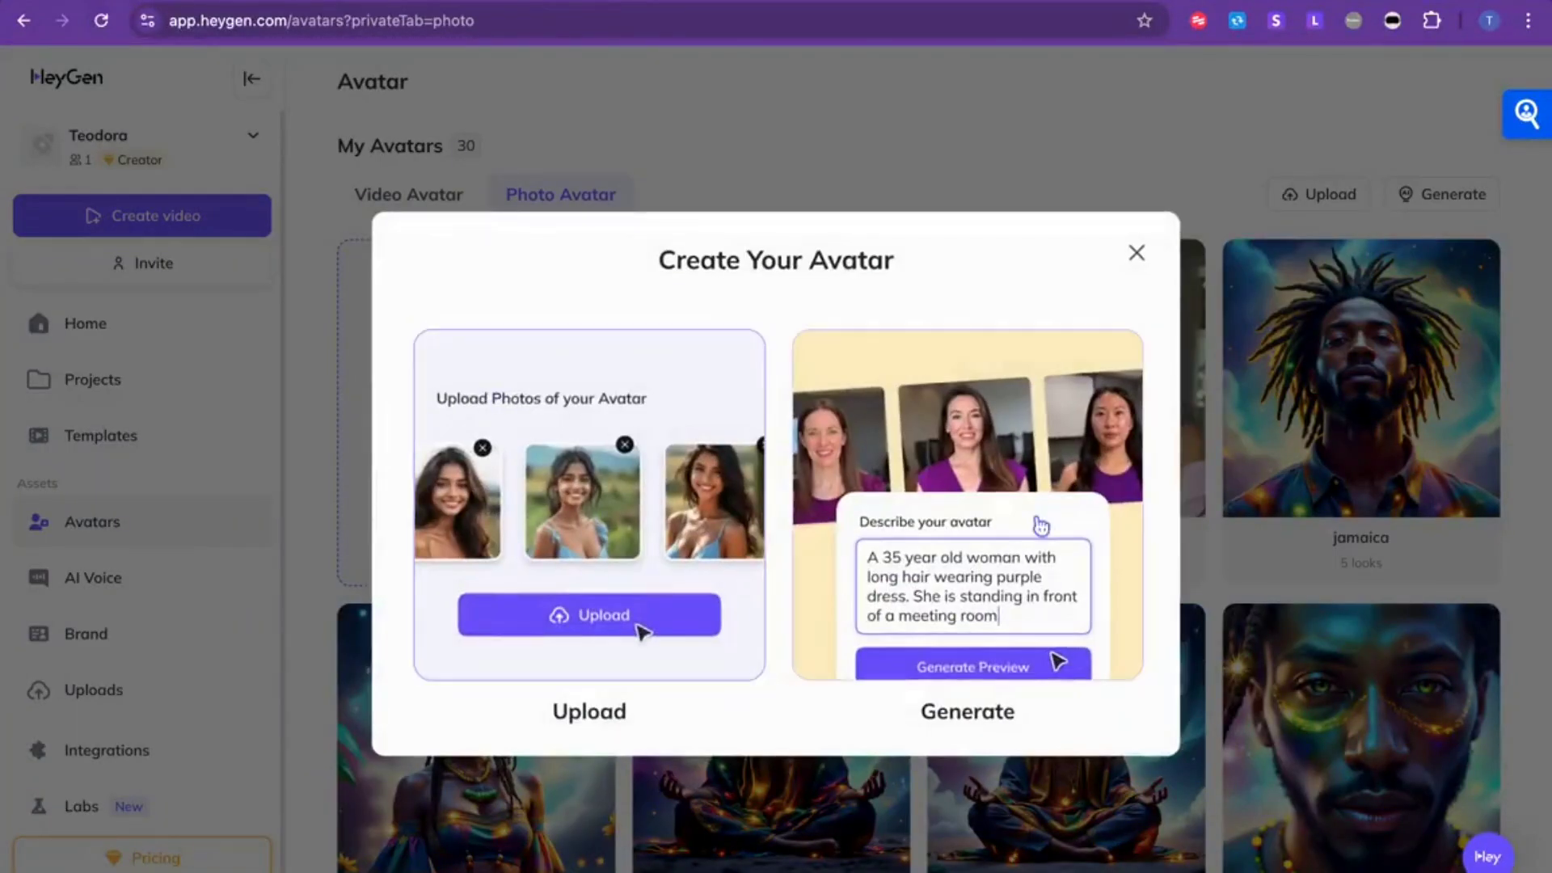
click(1040, 523)
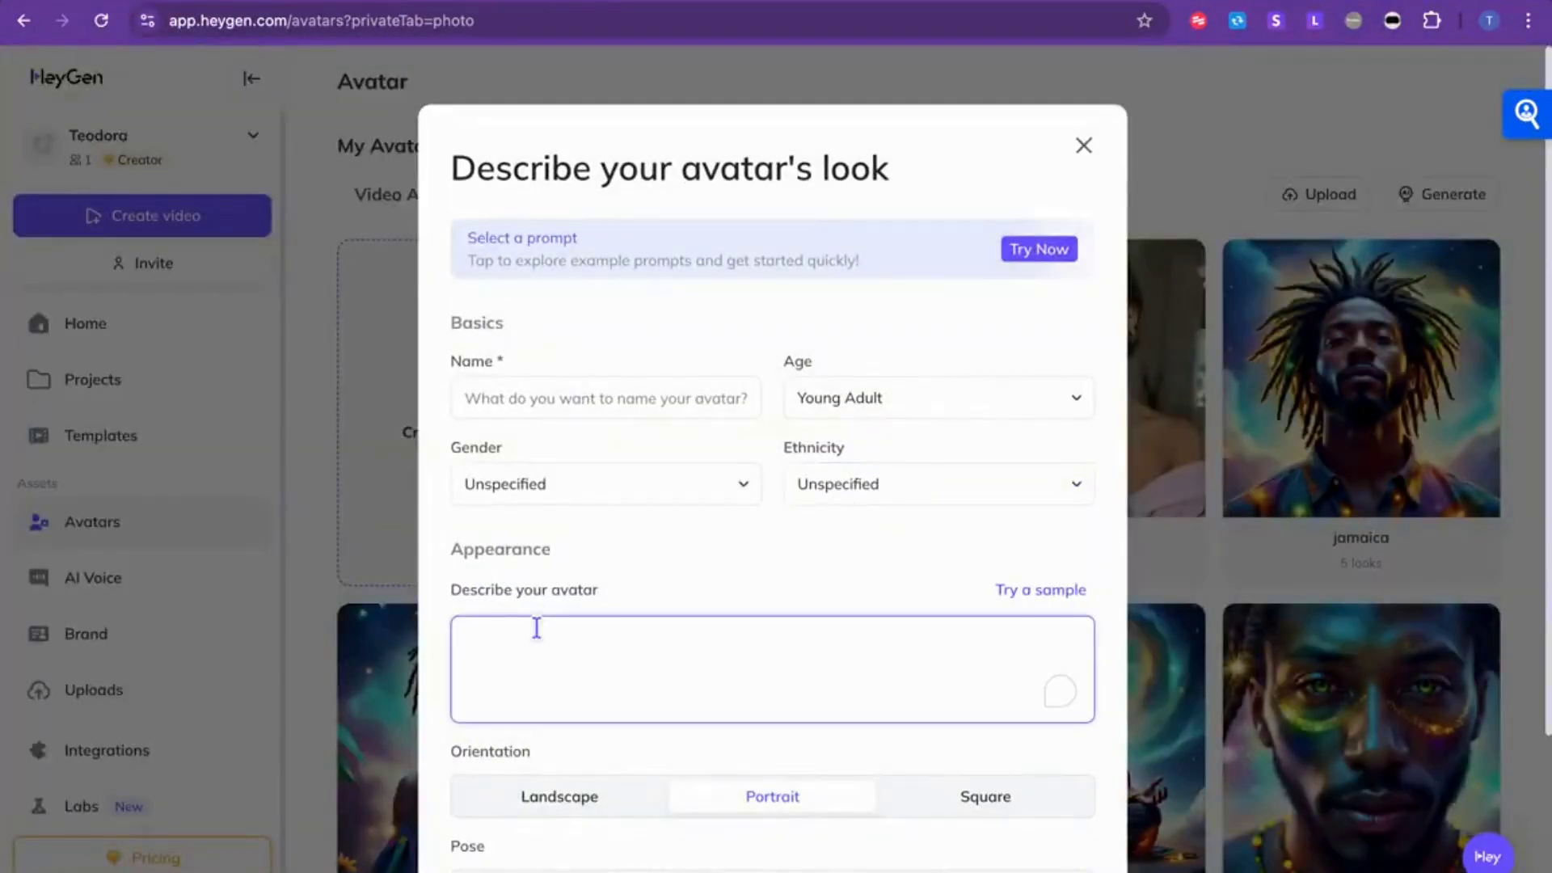
key(ctrl+v)
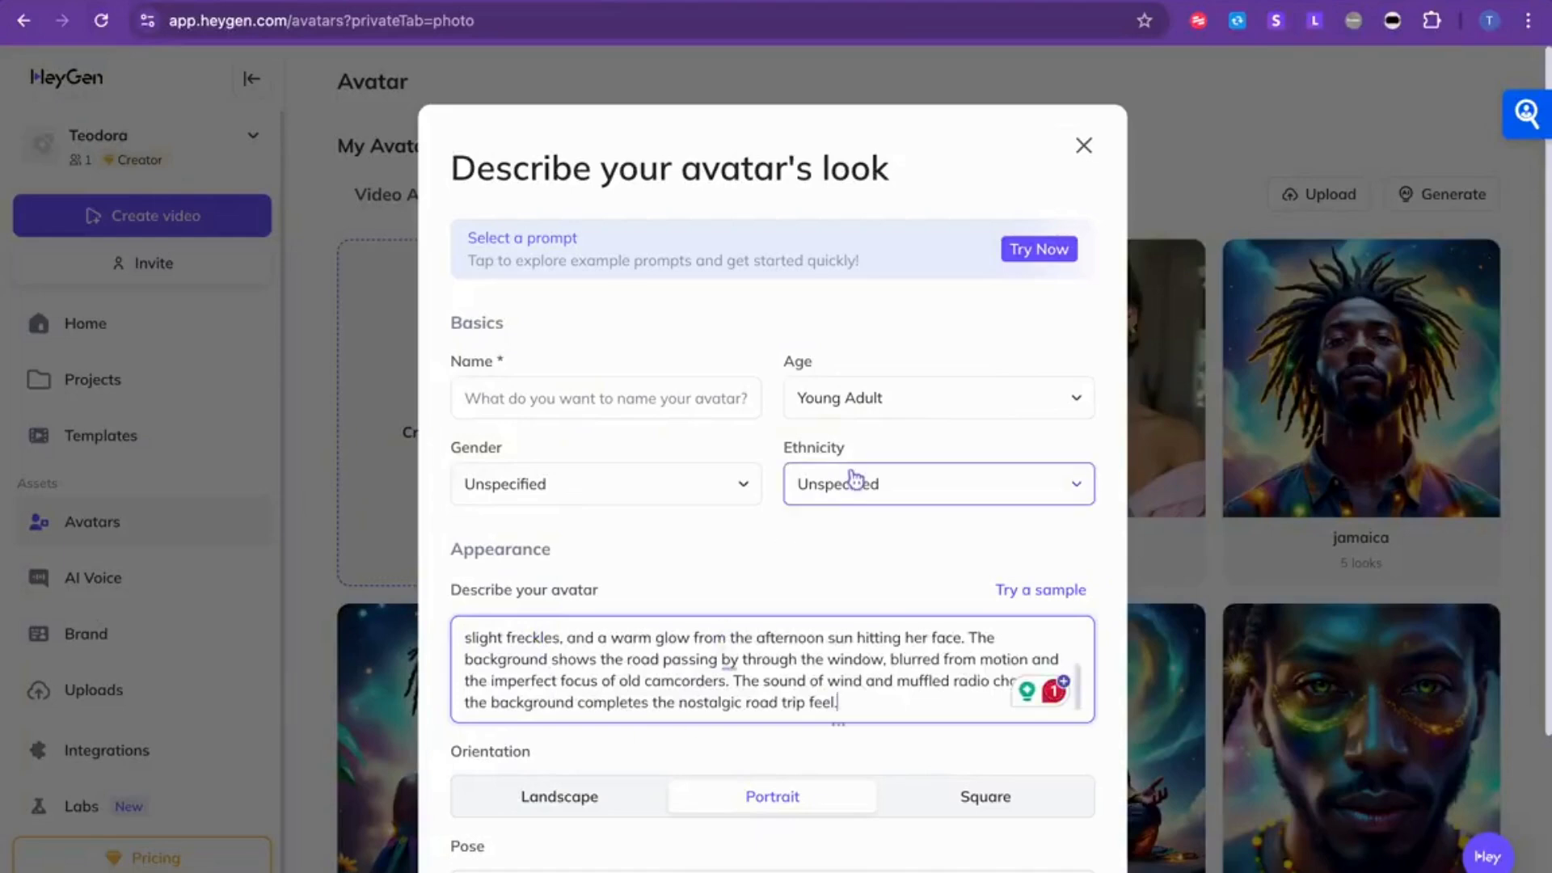
click(855, 479)
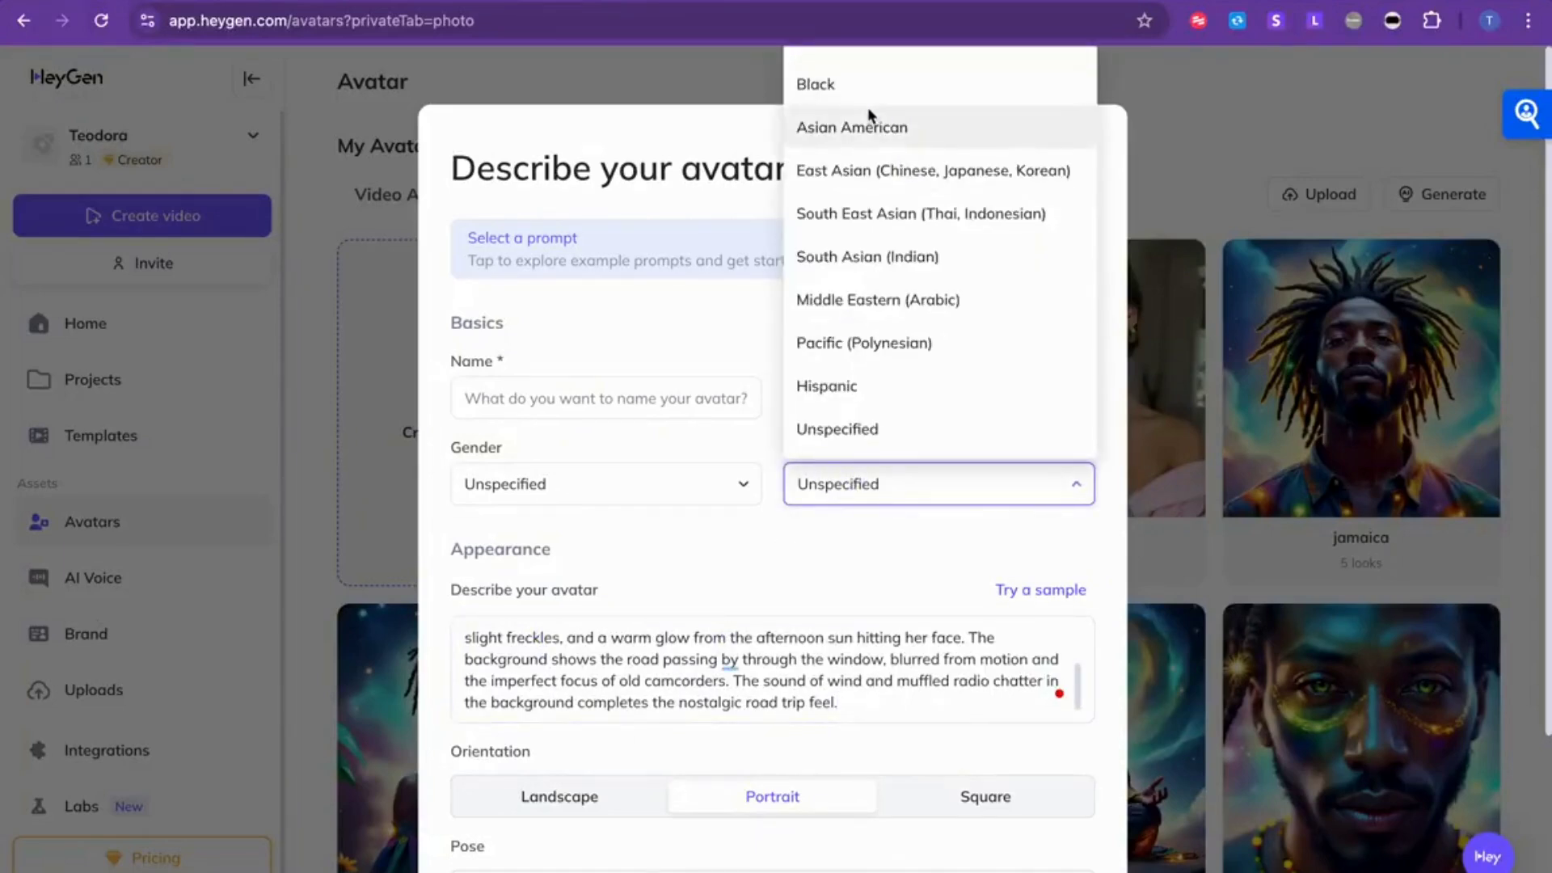
click(847, 61)
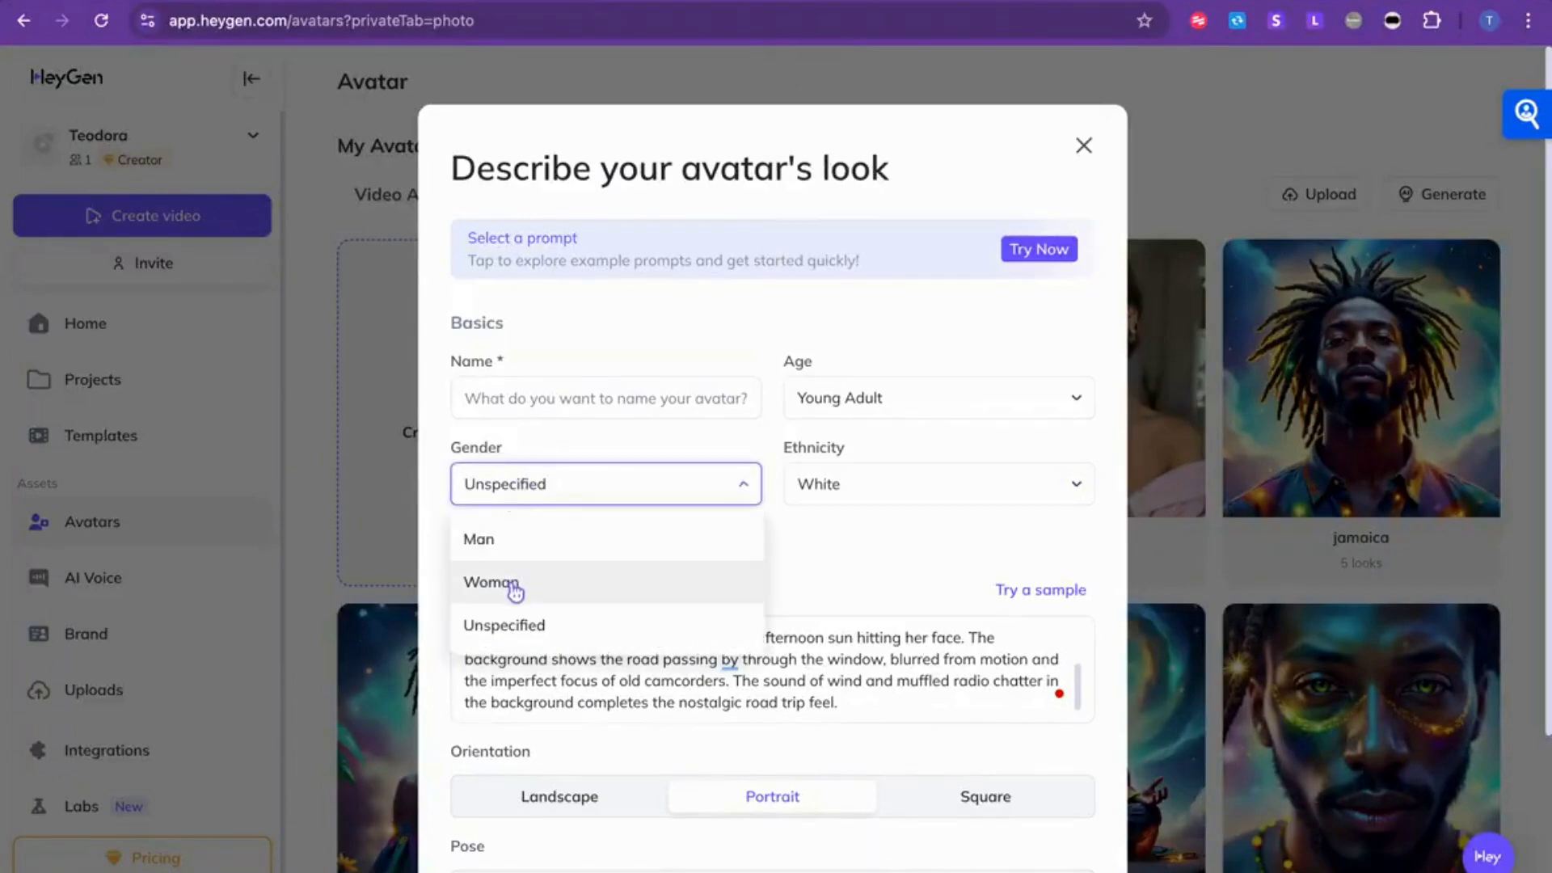
- Set gender Woman, age Young Adult and style Realistic, then generate the avatar preview
click(514, 583)
click(862, 402)
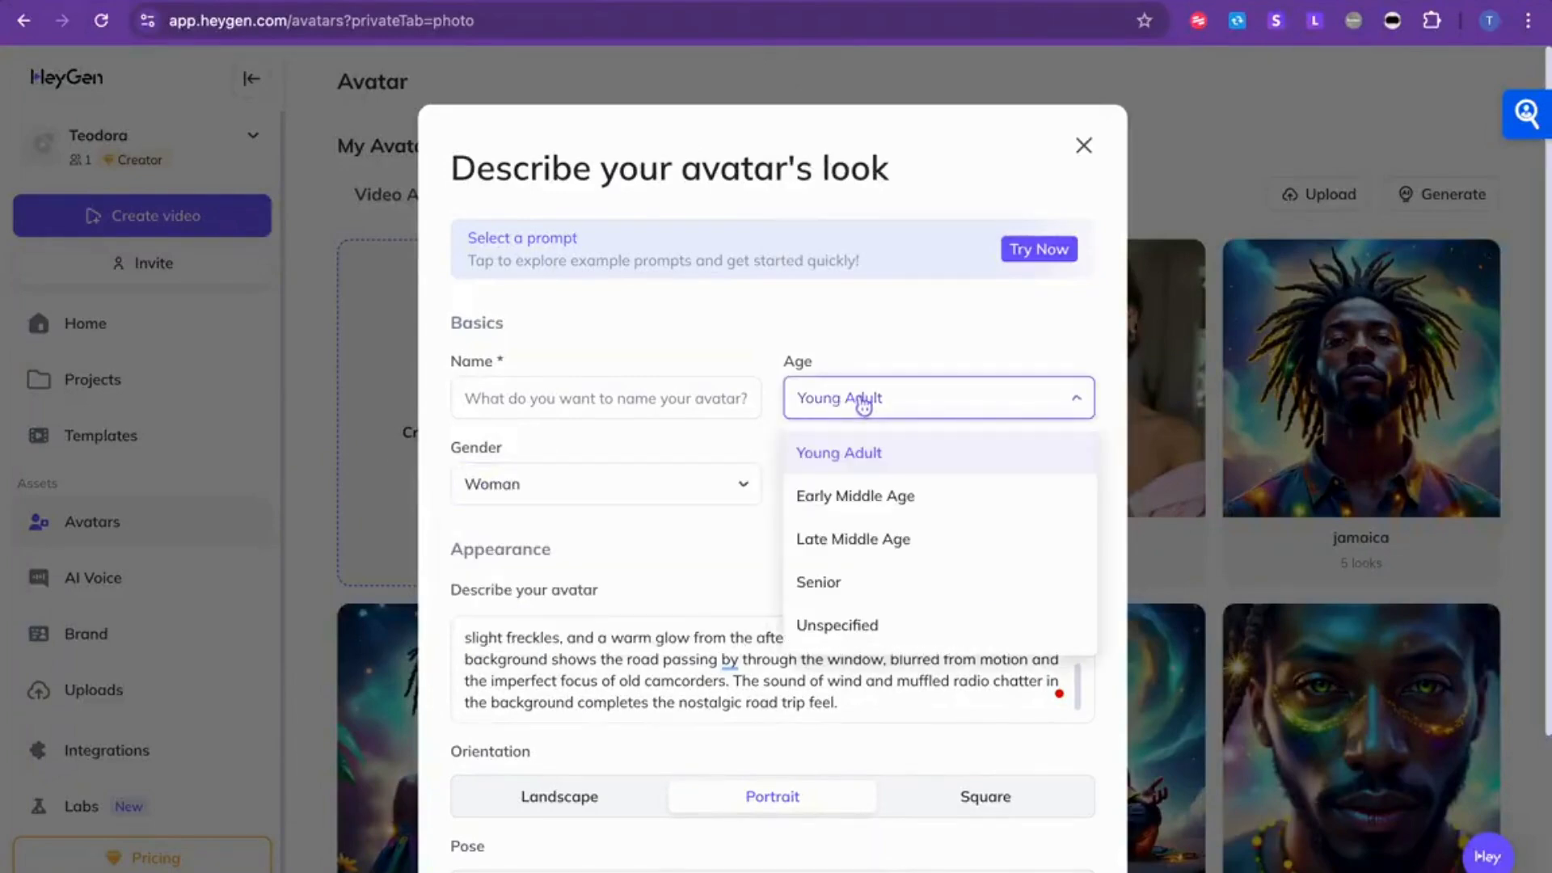
click(880, 454)
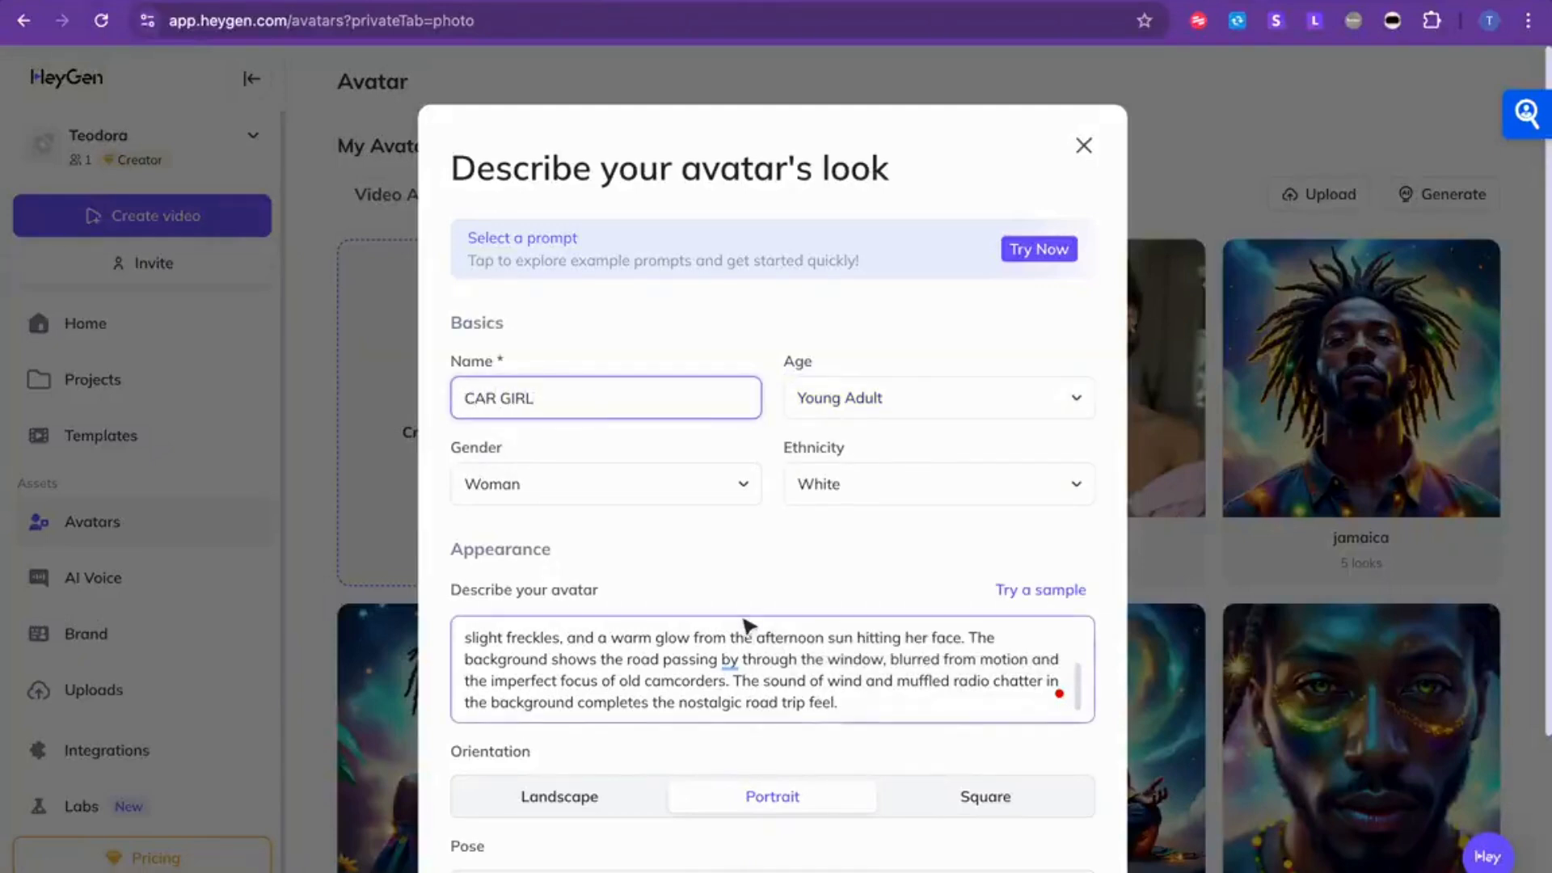
scroll(745, 625, down, 2)
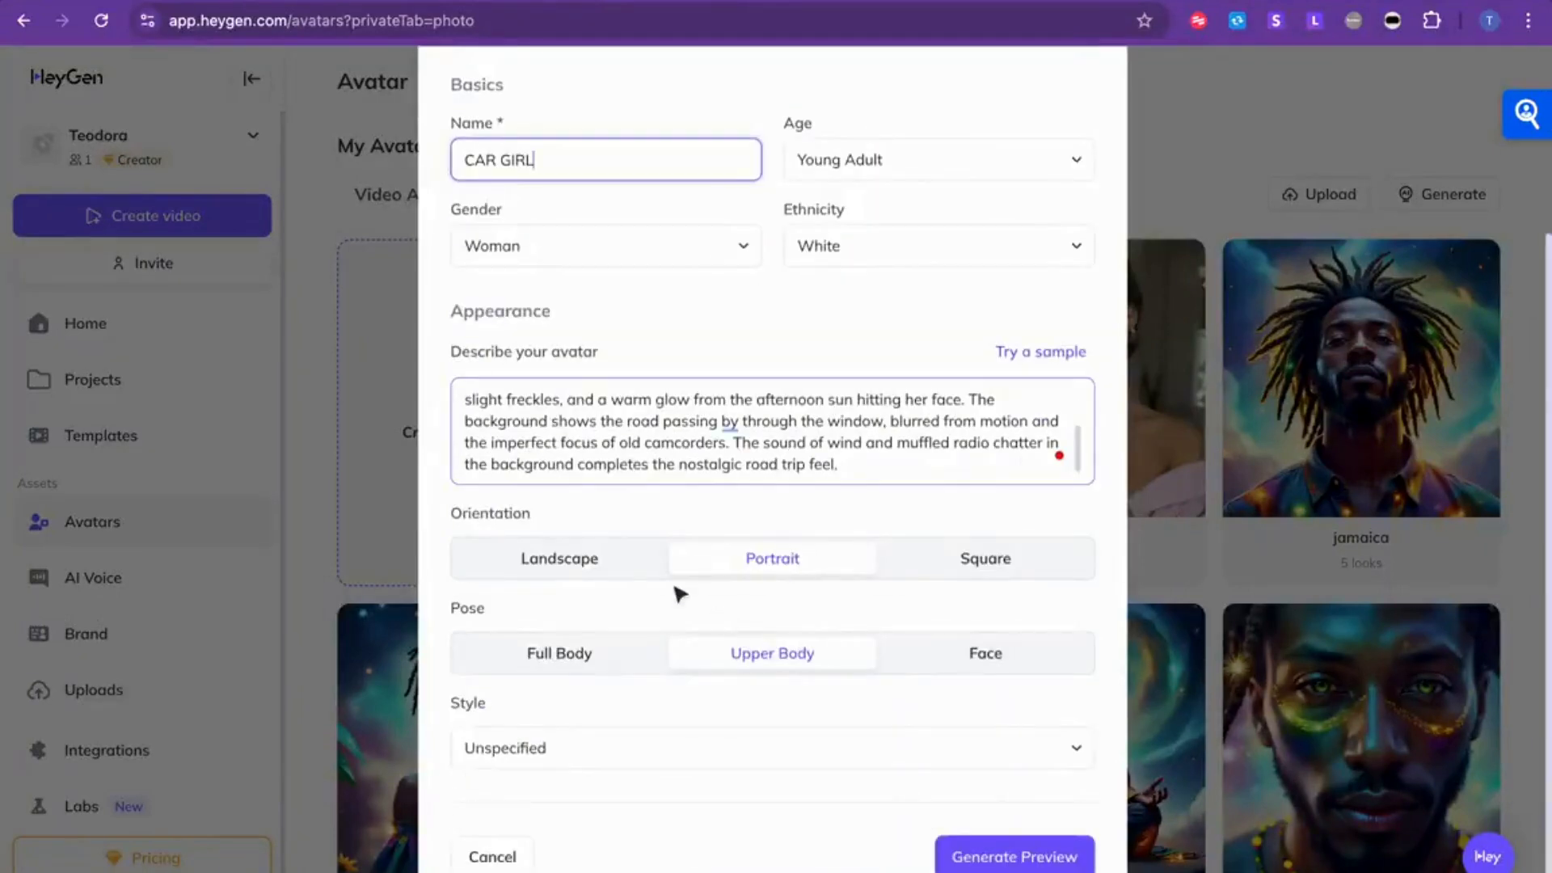
click(545, 753)
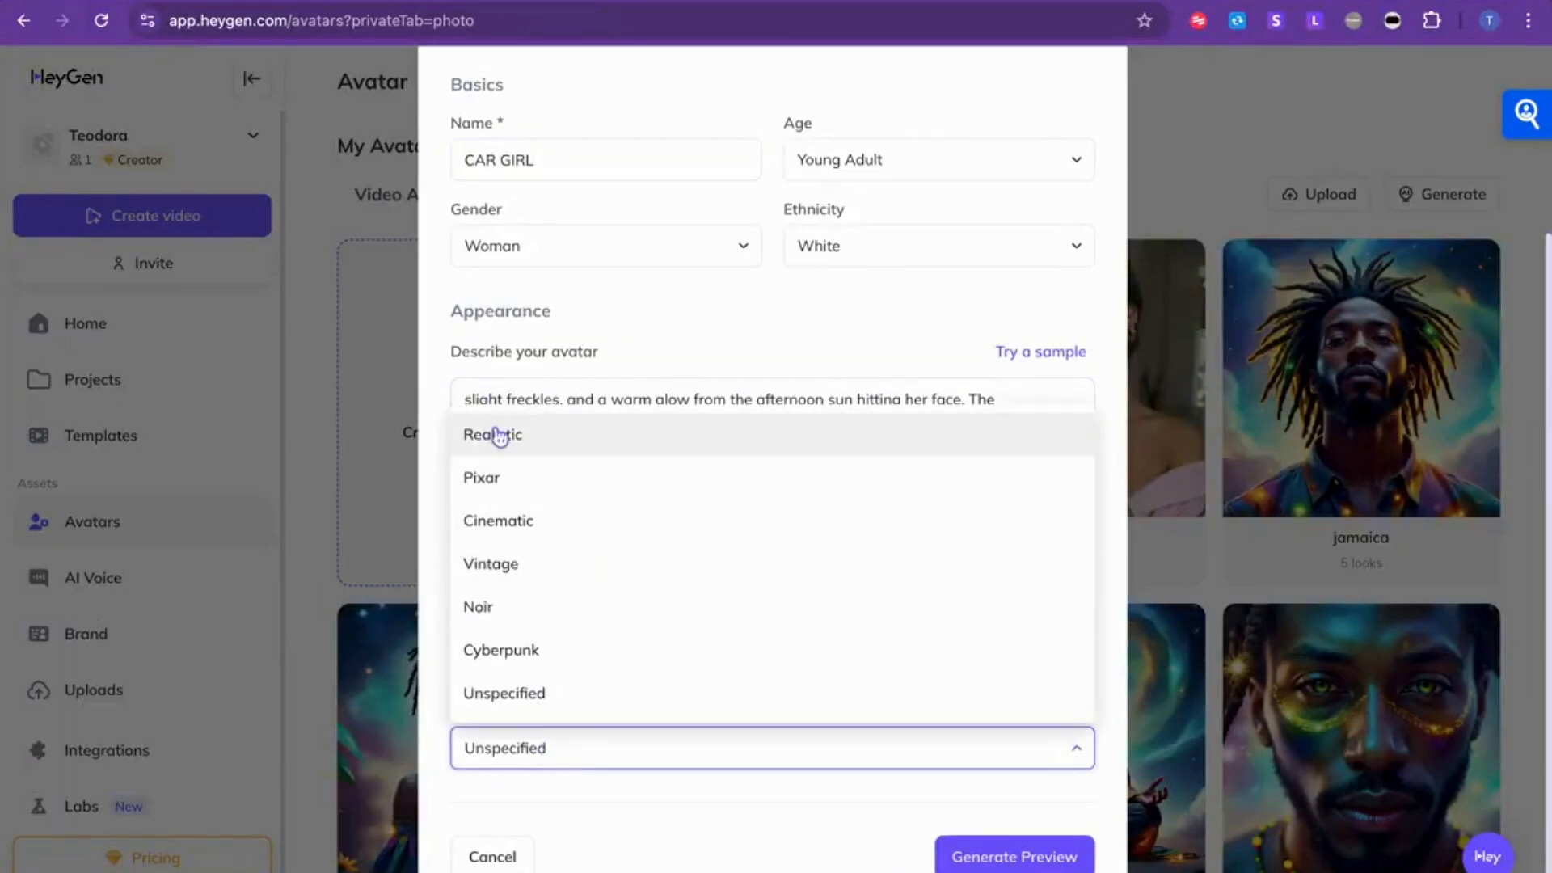
click(500, 434)
click(1016, 859)
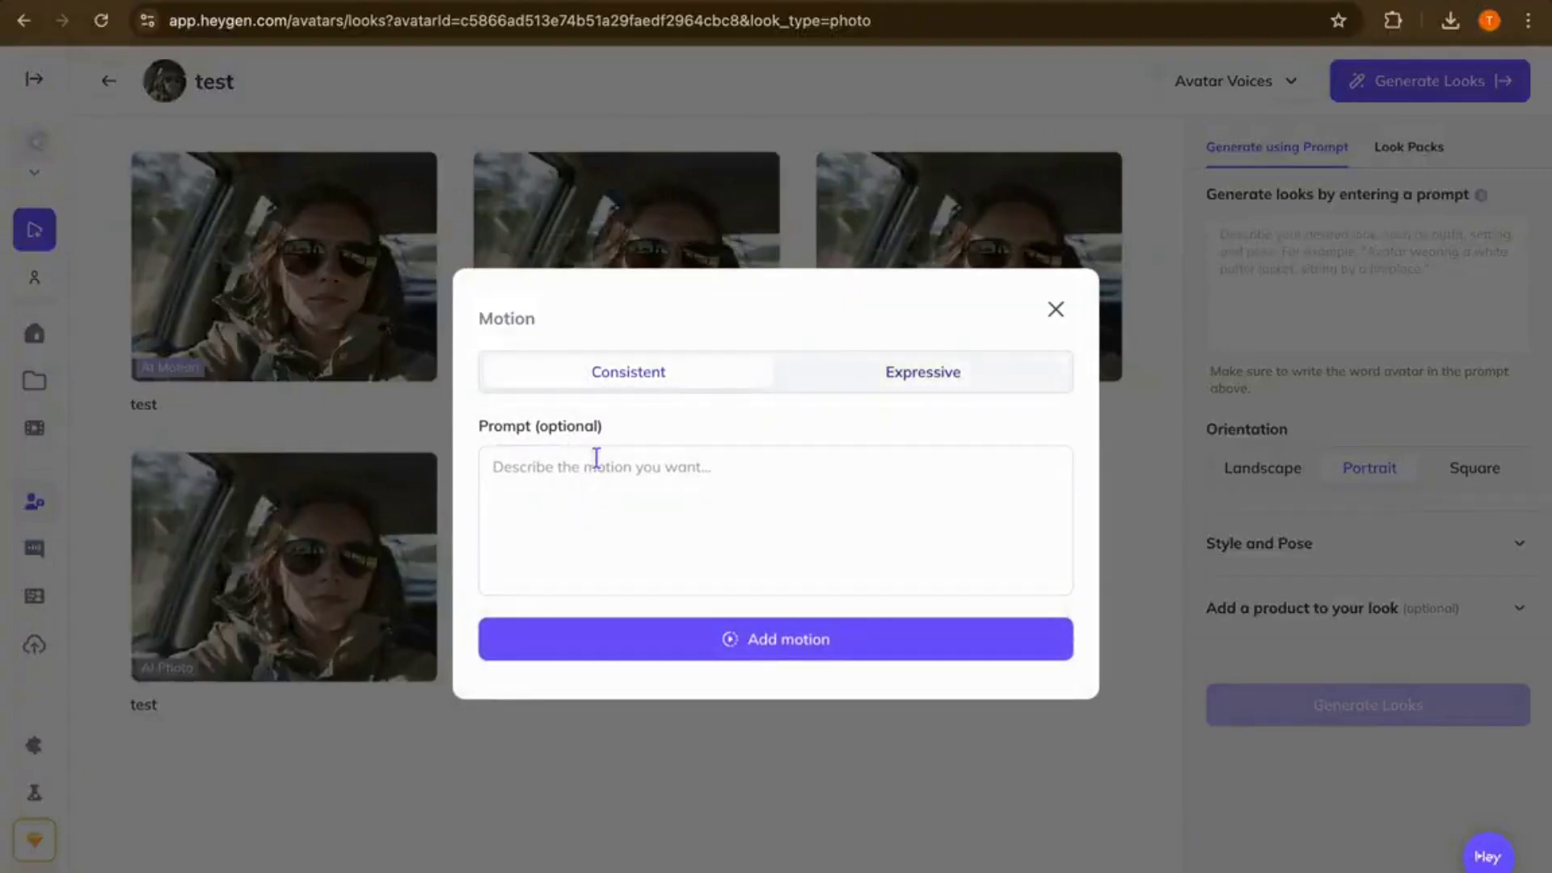
- Add motion to two of the driving-selfie looks
click(801, 643)
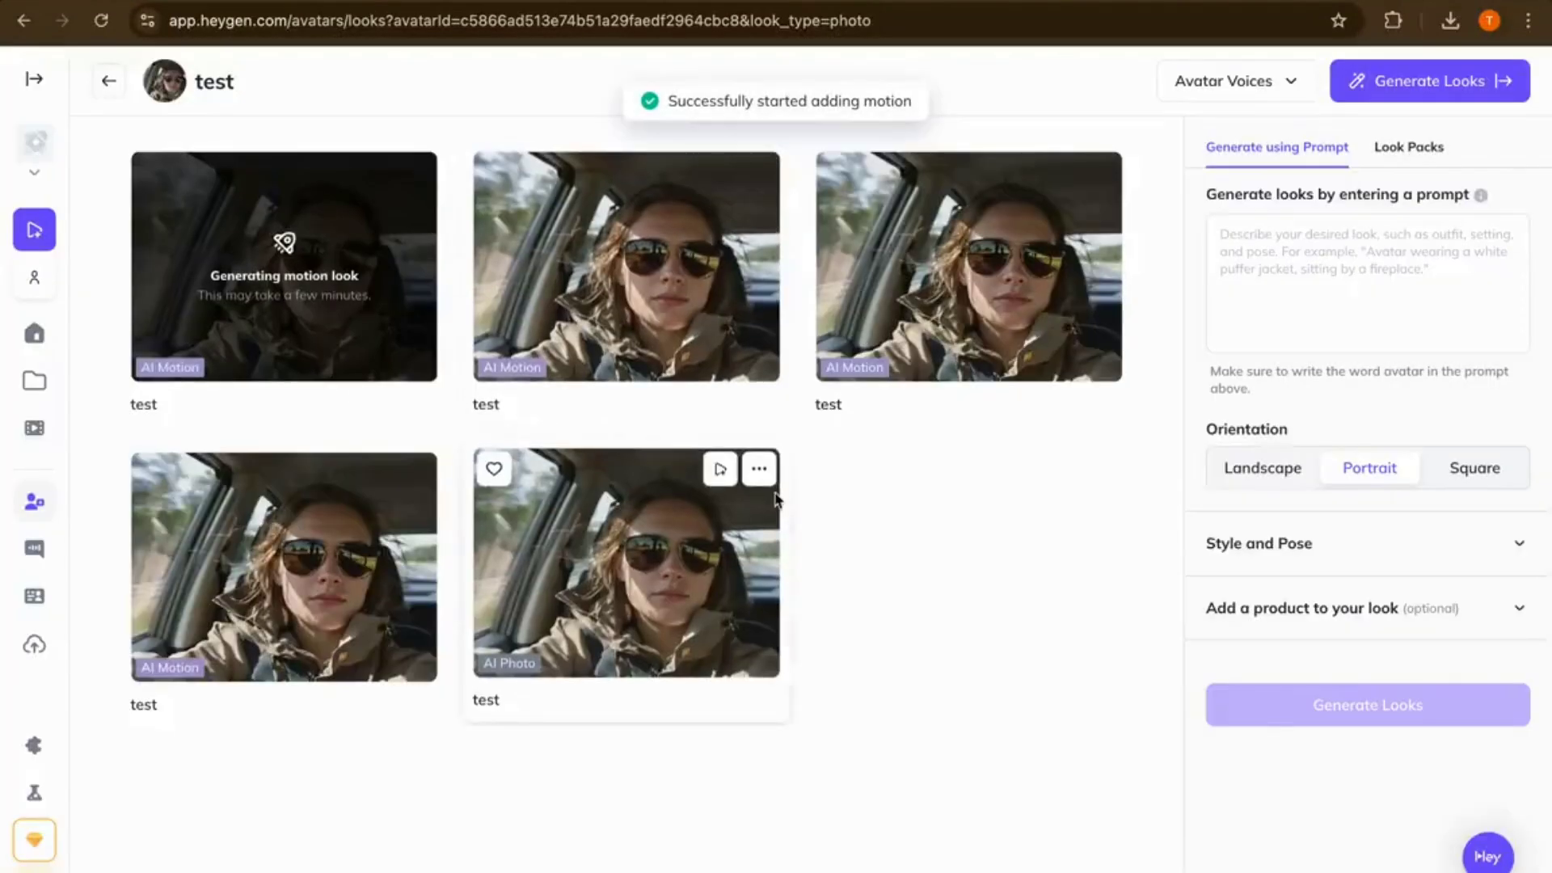
click(760, 464)
click(773, 549)
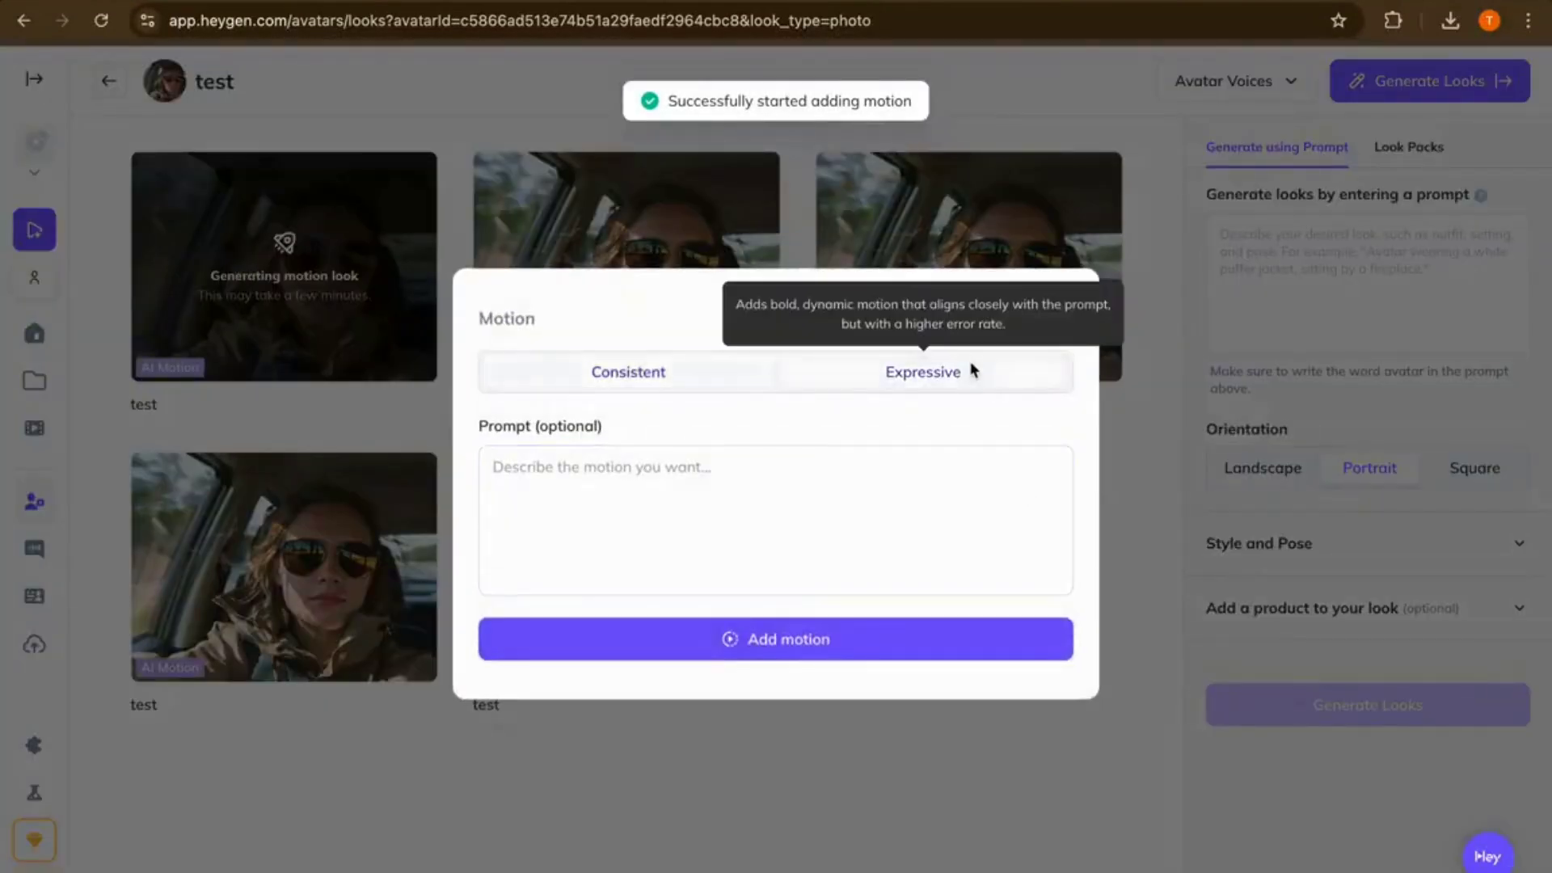
click(793, 636)
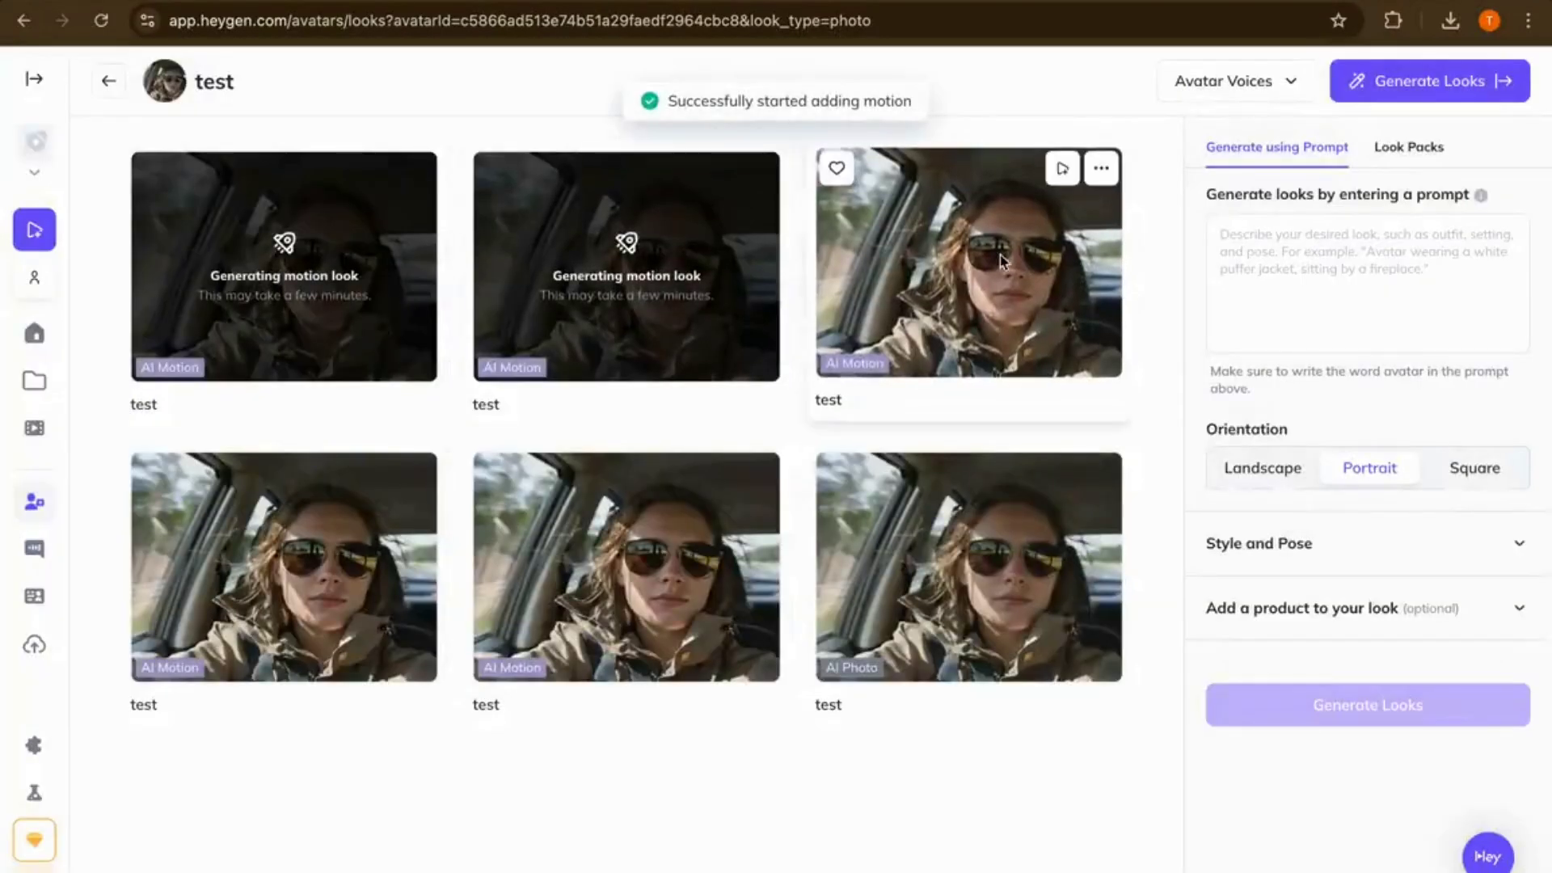
- Play back two finished motion looks, then return to the looks page
click(995, 253)
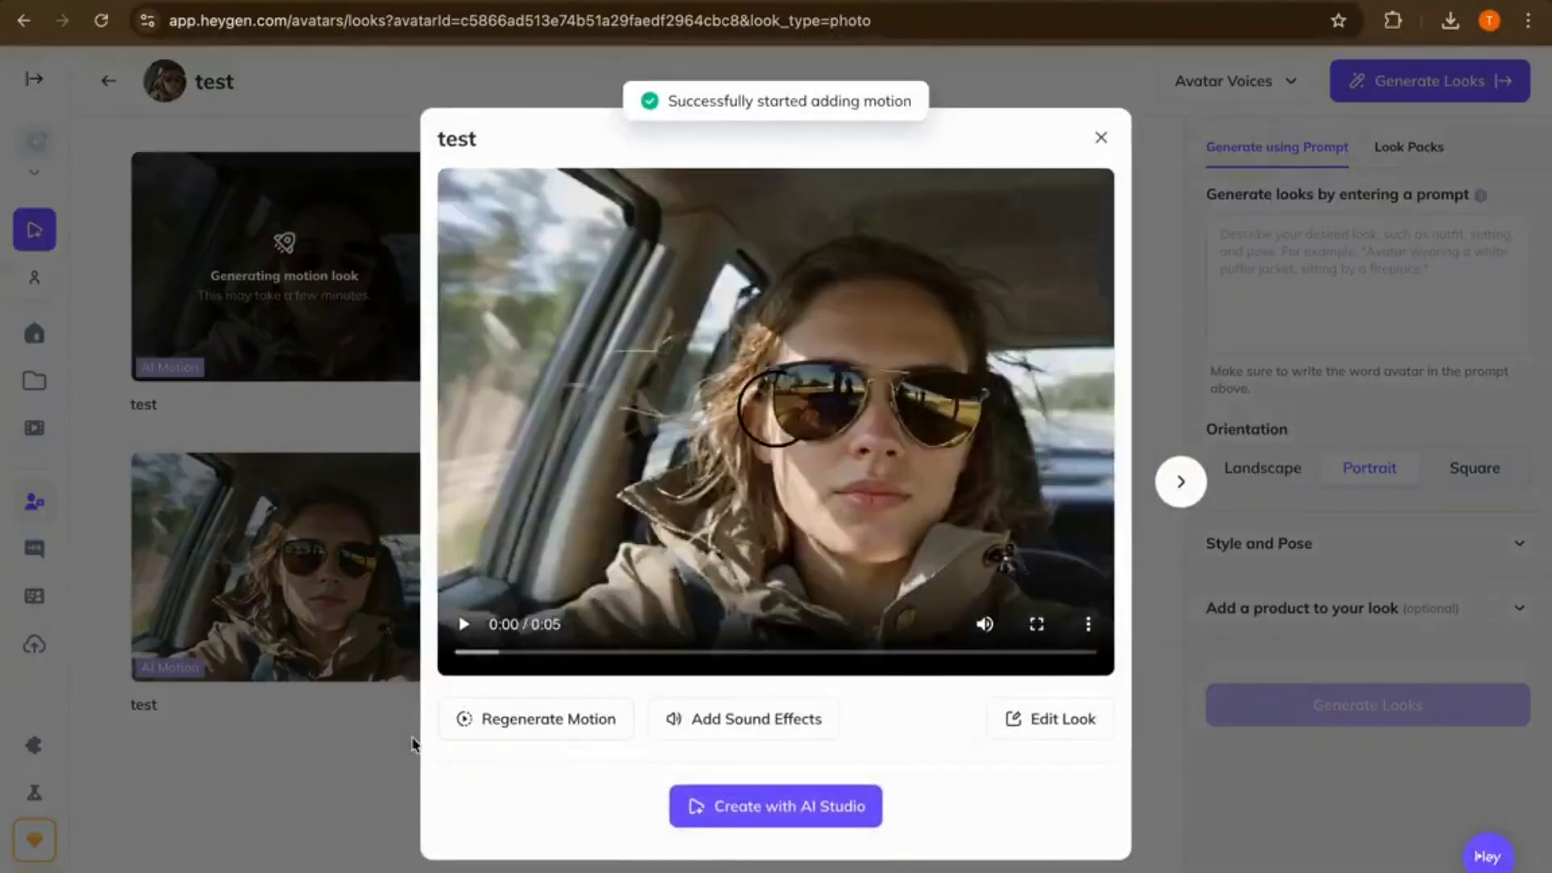
click(465, 626)
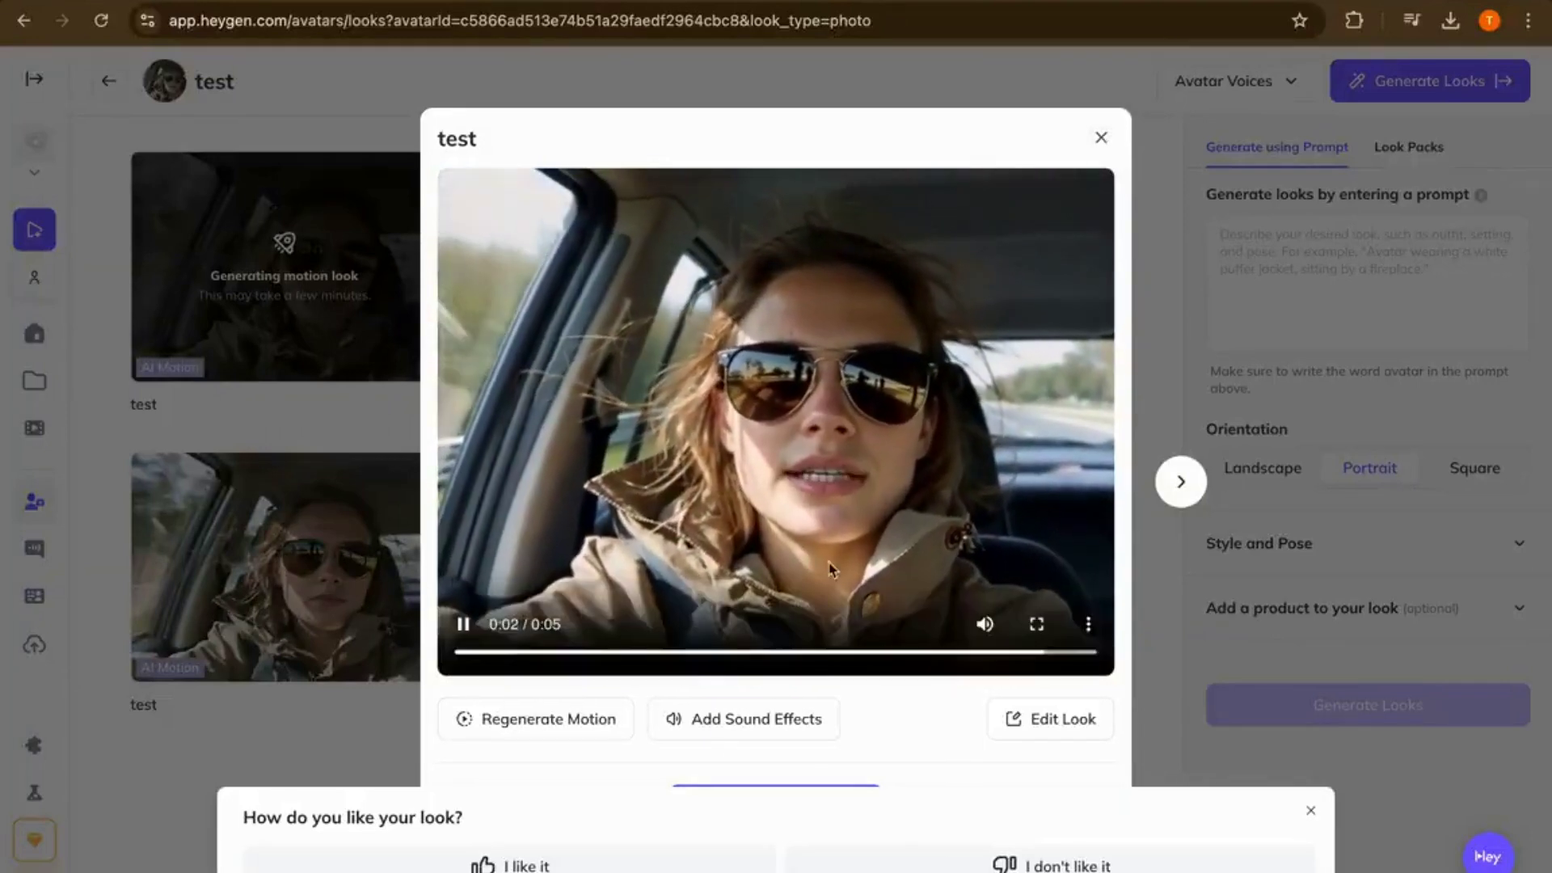
click(1103, 138)
click(247, 548)
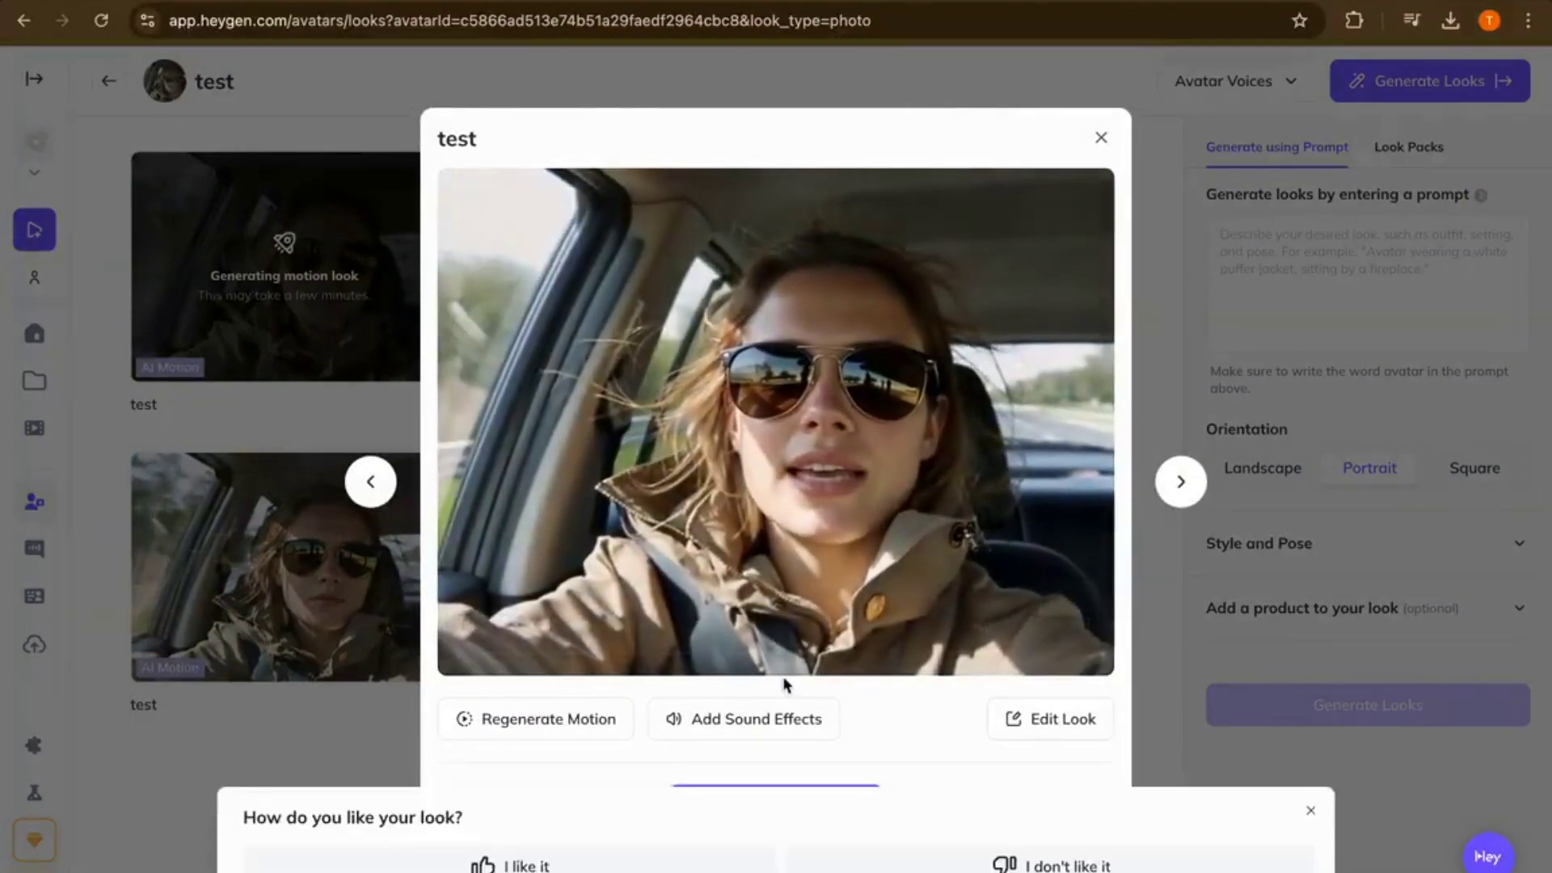
click(1101, 138)
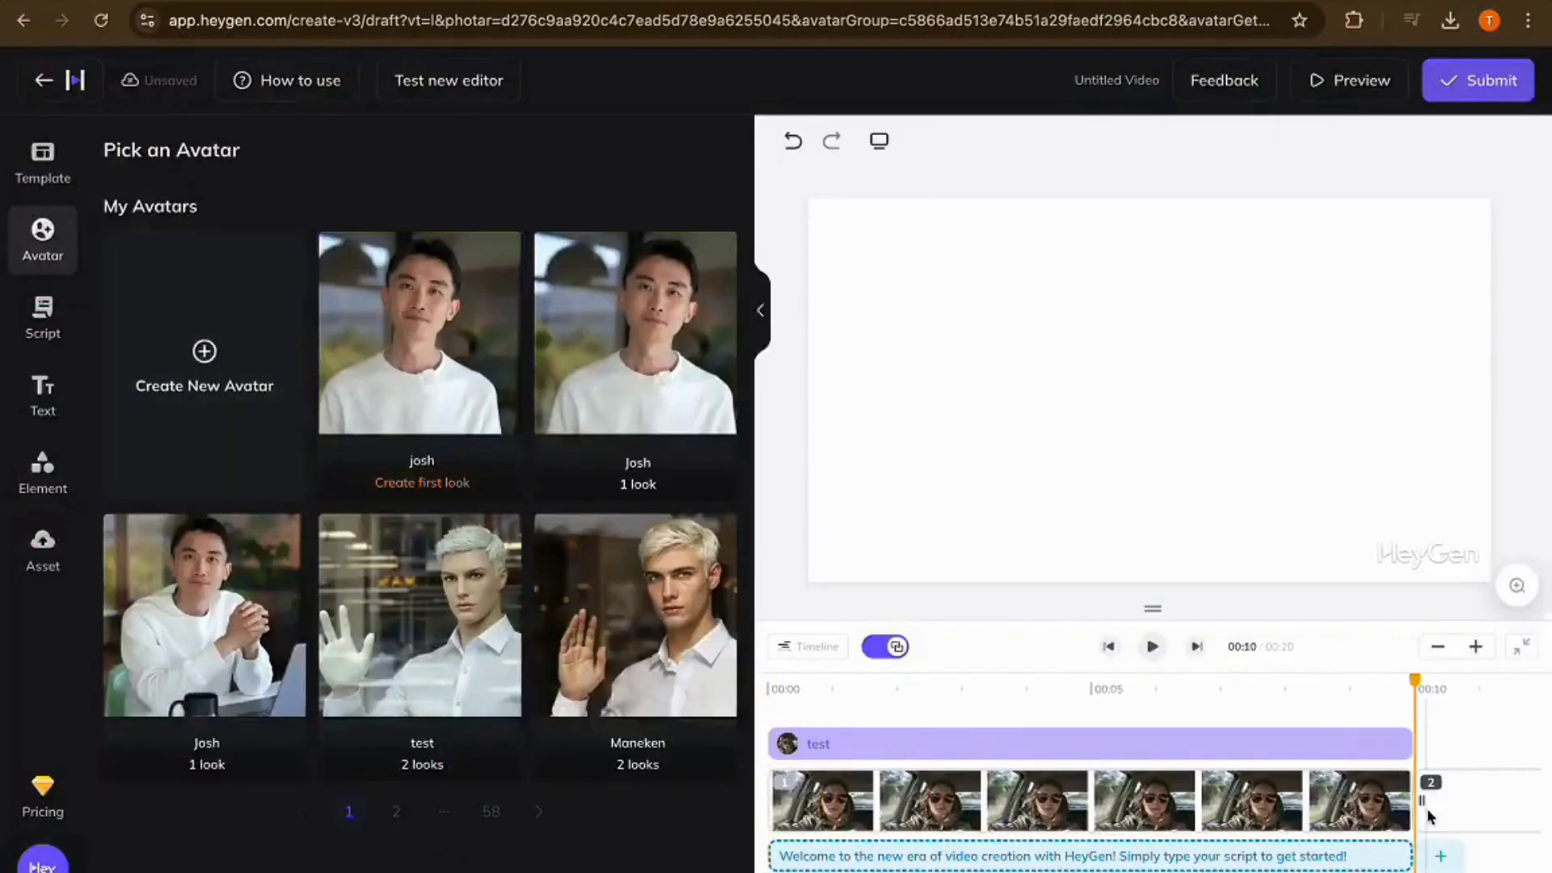
- Place the driving-selfie look into a new blank scene
drag(420, 555, 1017, 500)
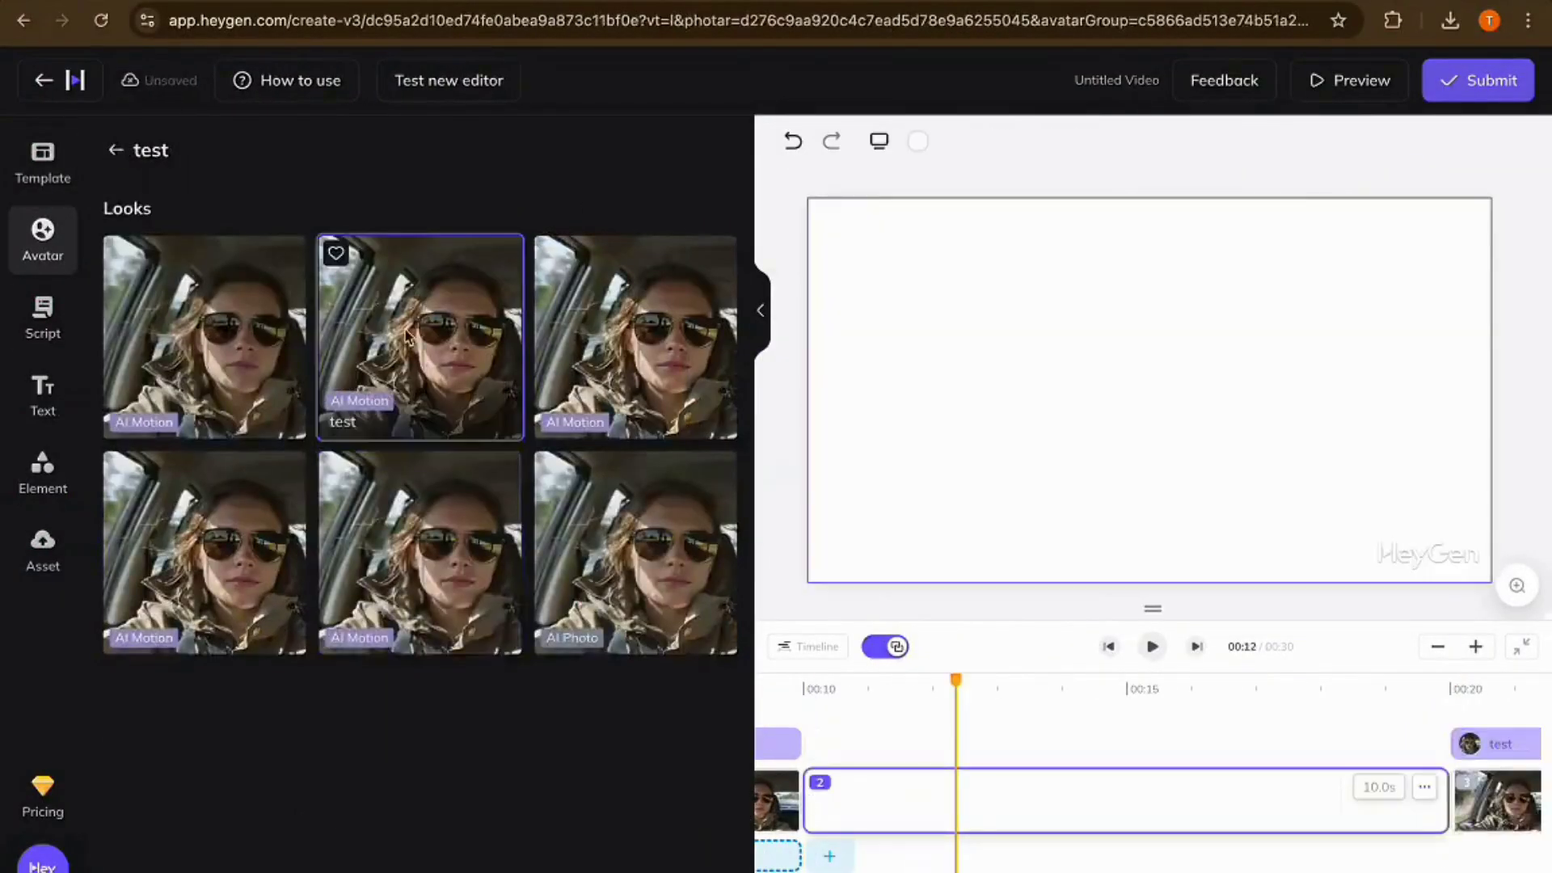
drag(420, 340, 872, 350)
click(1383, 738)
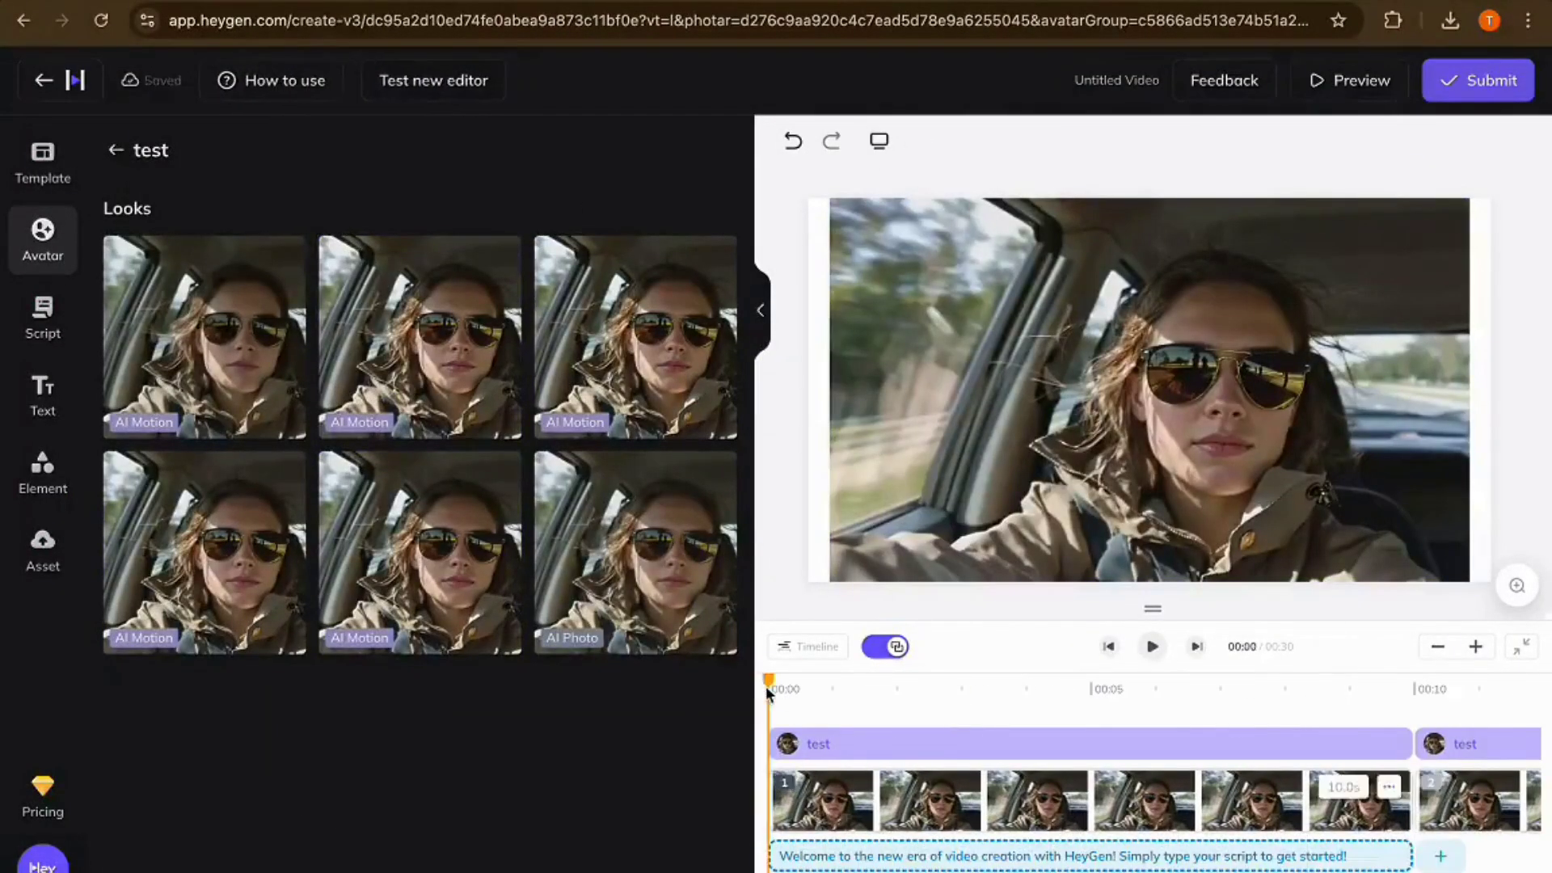
- Add the dark overhead stock car clip from all stock videos
click(42, 473)
scroll(681, 786, down, 1)
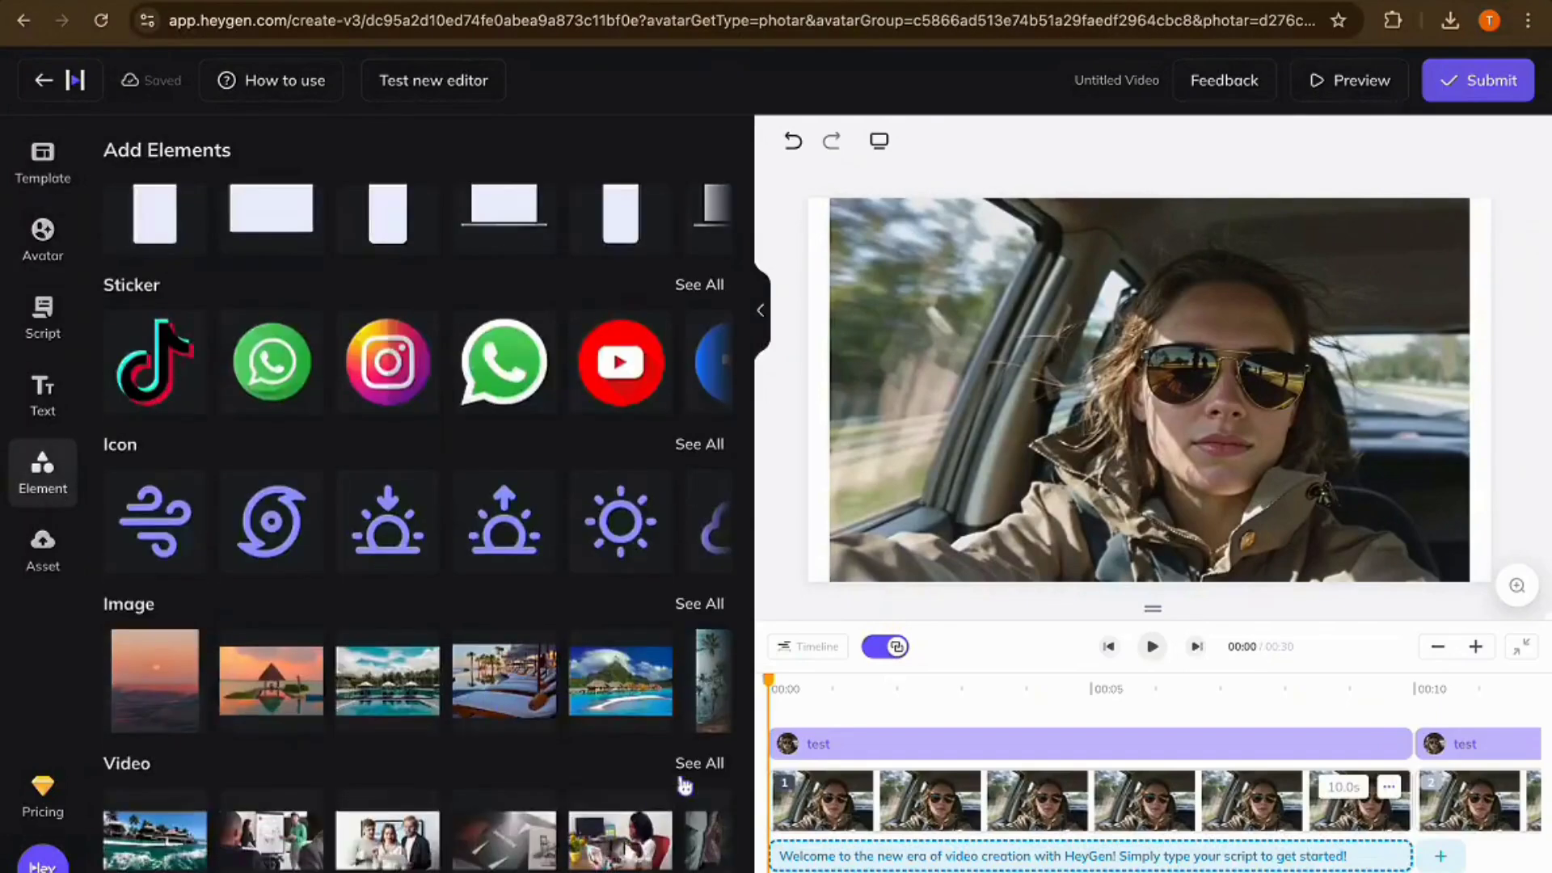
click(699, 764)
text(car)
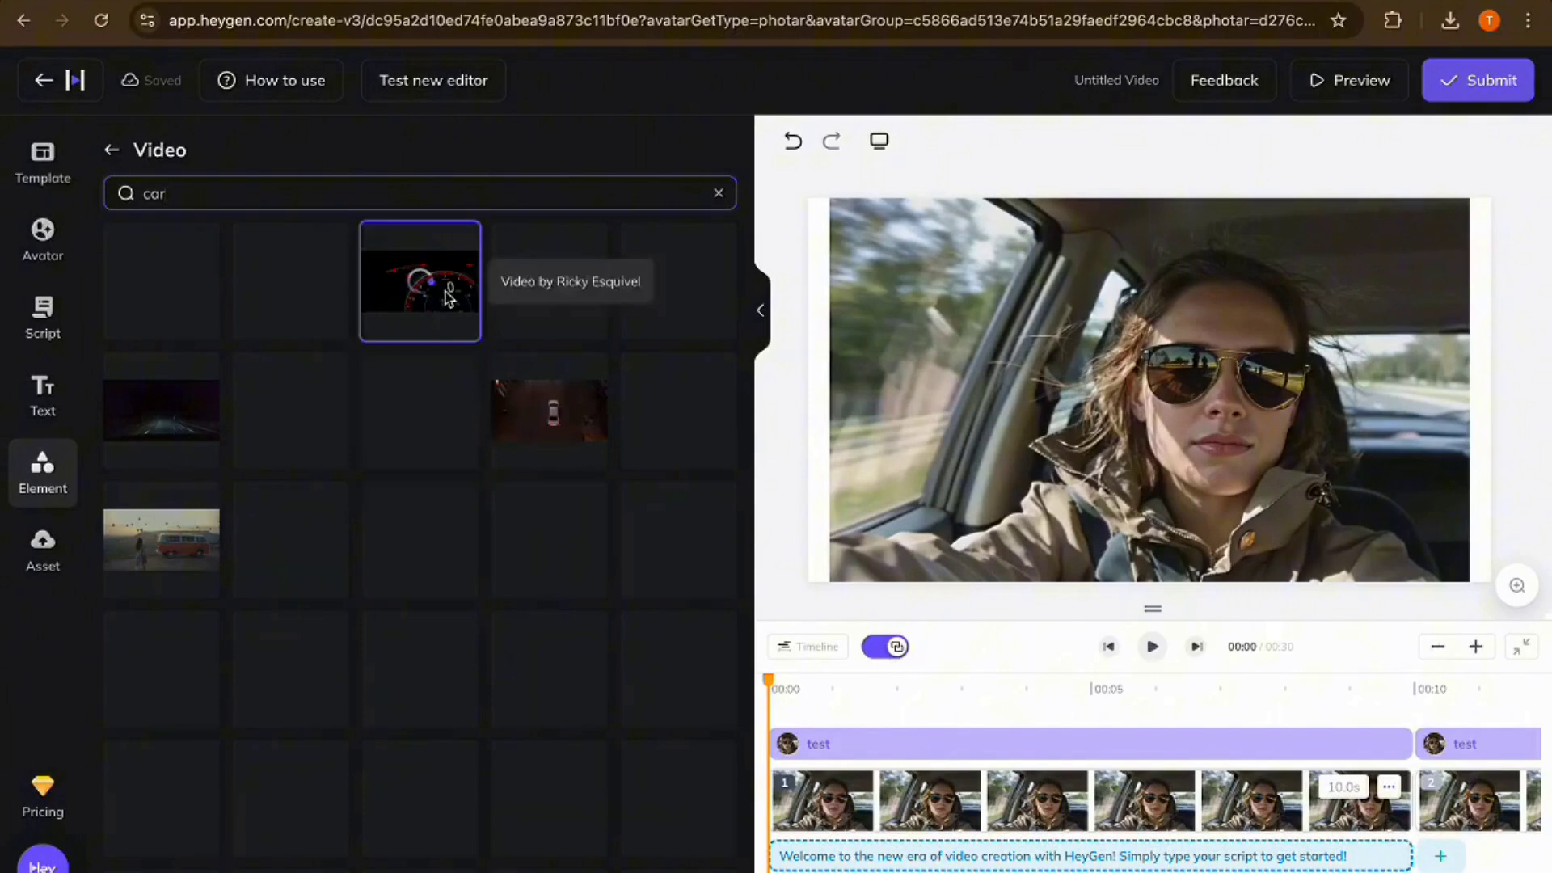
click(547, 410)
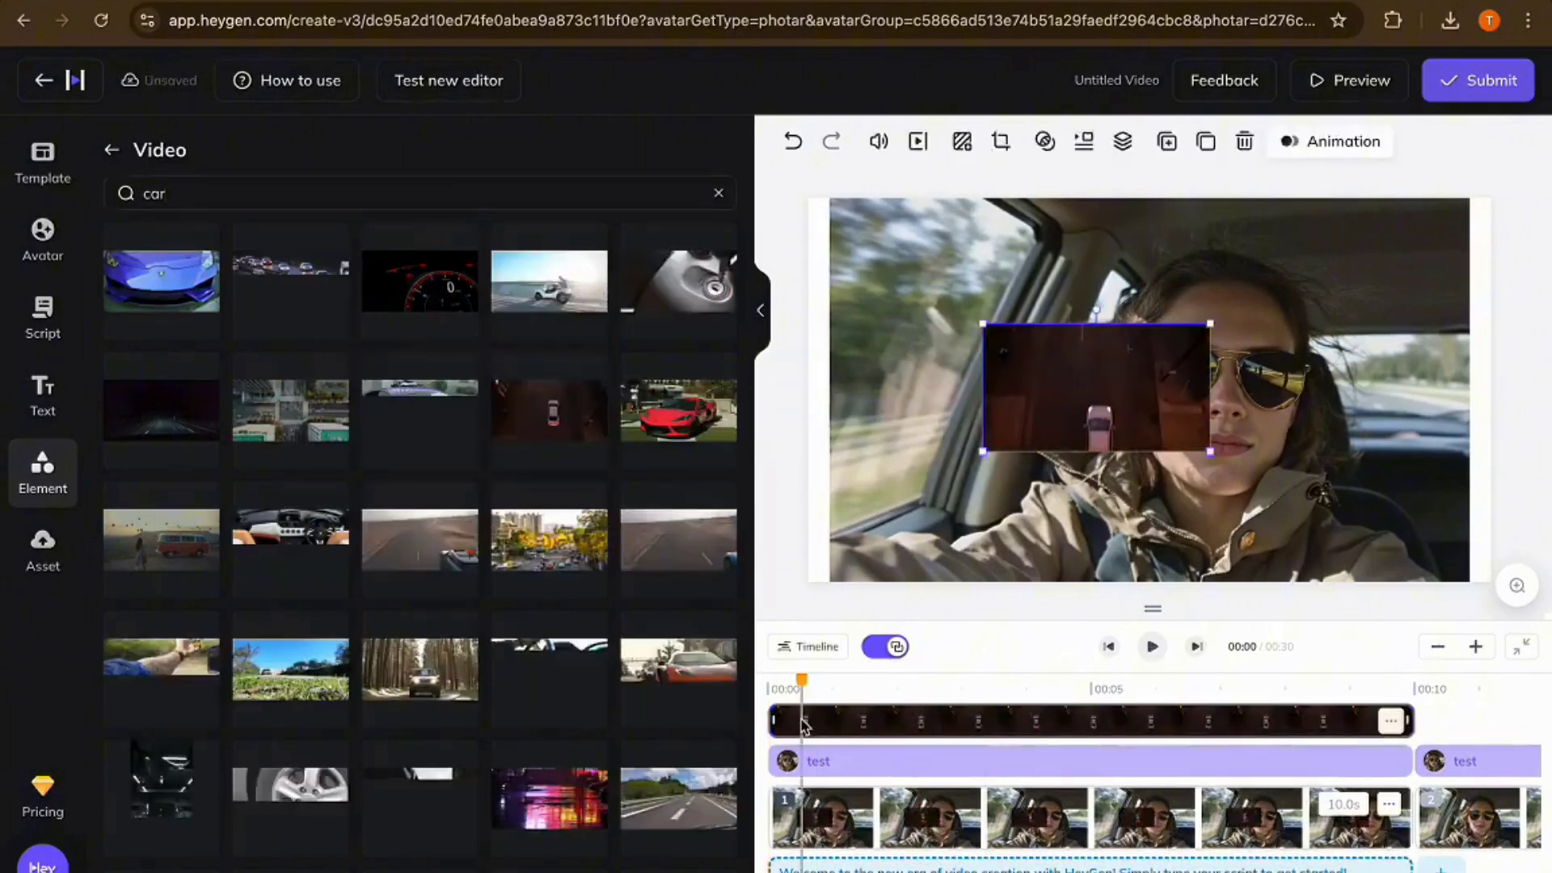
- Shorten and reposition the car clip on the timeline, then enlarge it to fill the frame
drag(1406, 724, 998, 756)
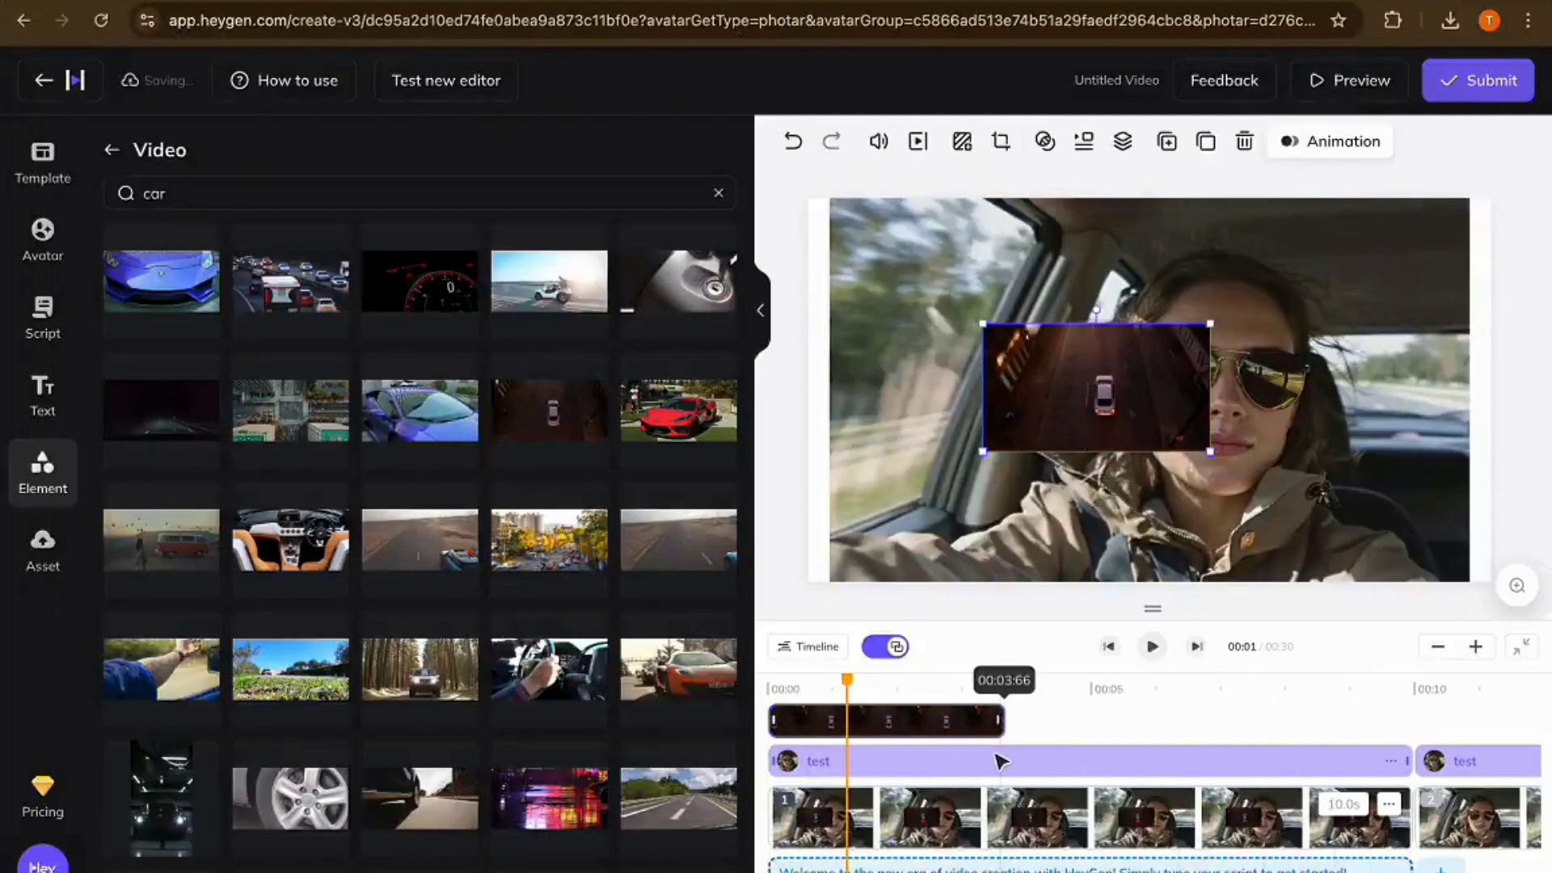
drag(910, 725, 1295, 776)
drag(1171, 719, 1255, 721)
drag(1207, 455, 1025, 322)
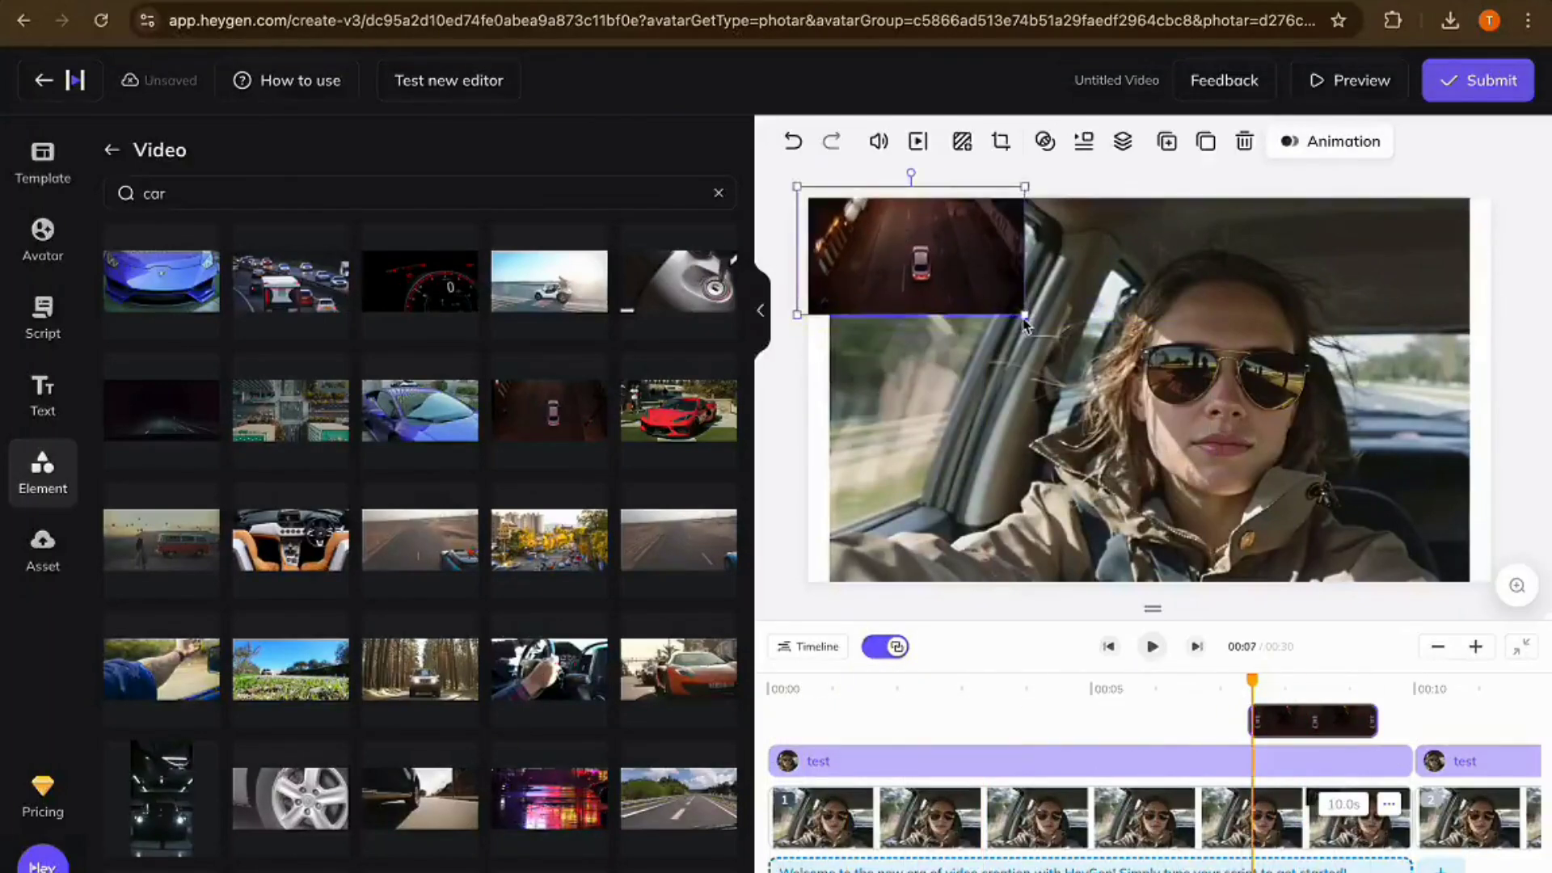
drag(1512, 595, 1500, 582)
- Delete the scene's spoken script and use uploaded 0203(1).MP3 as the soundtrack
click(44, 549)
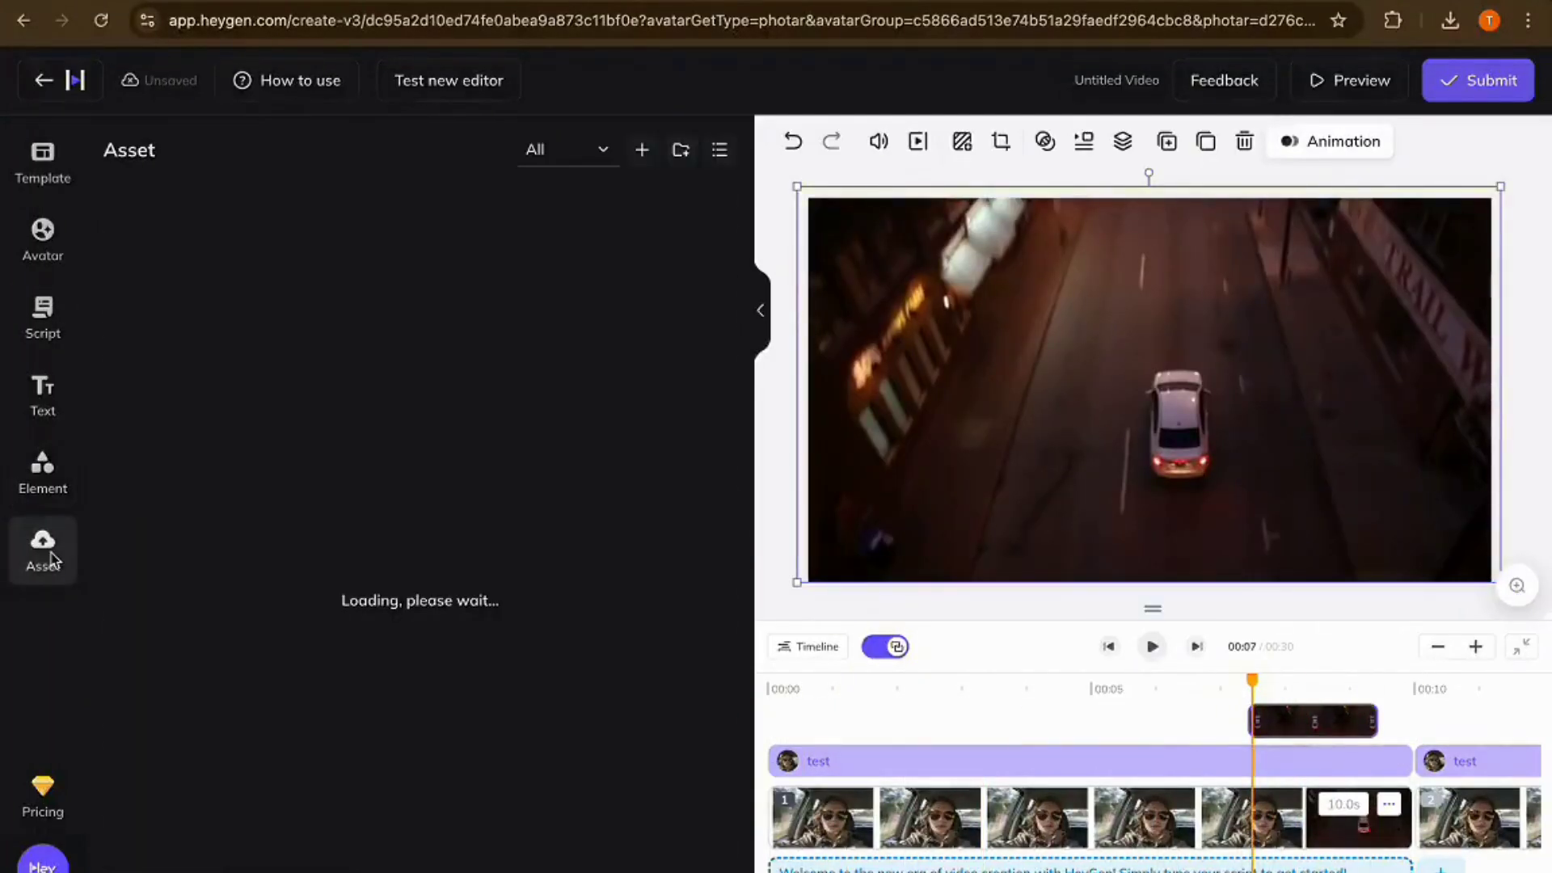
click(51, 315)
click(709, 318)
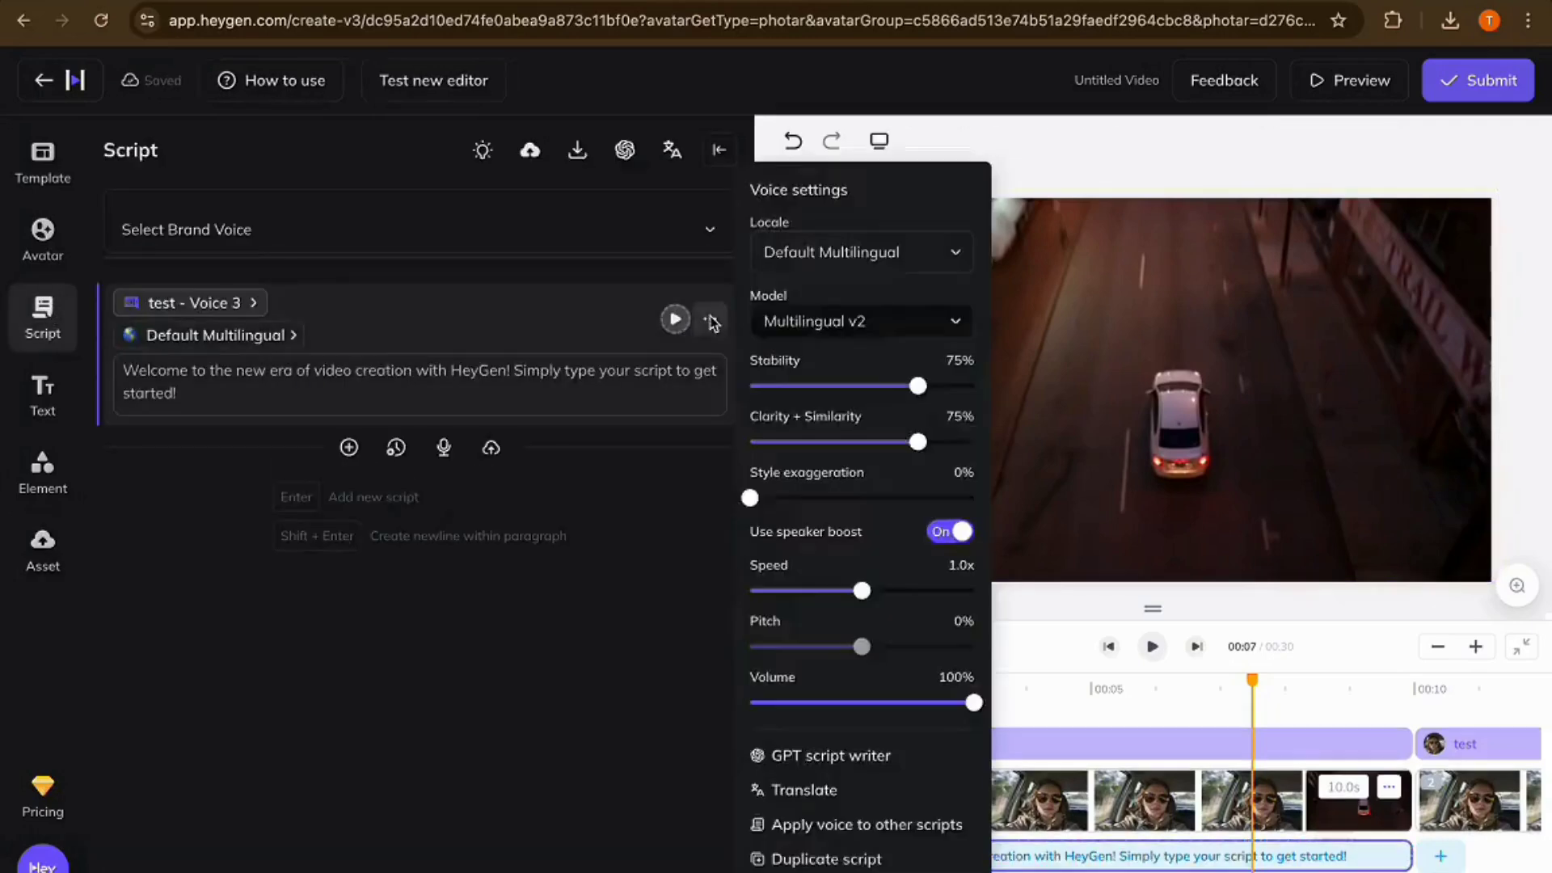
click(789, 864)
click(554, 561)
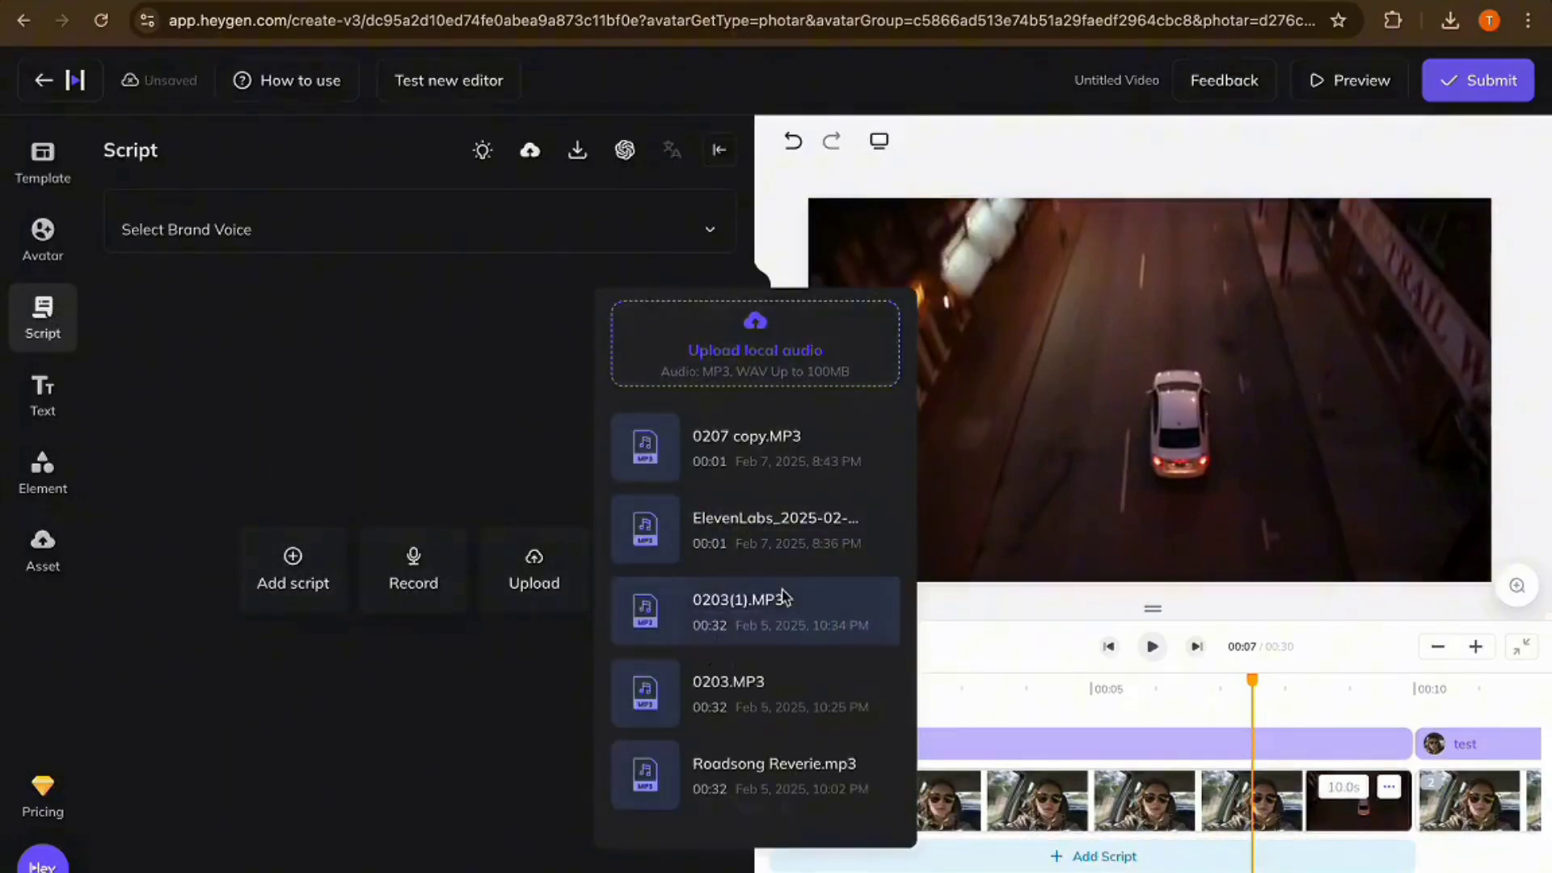
click(757, 619)
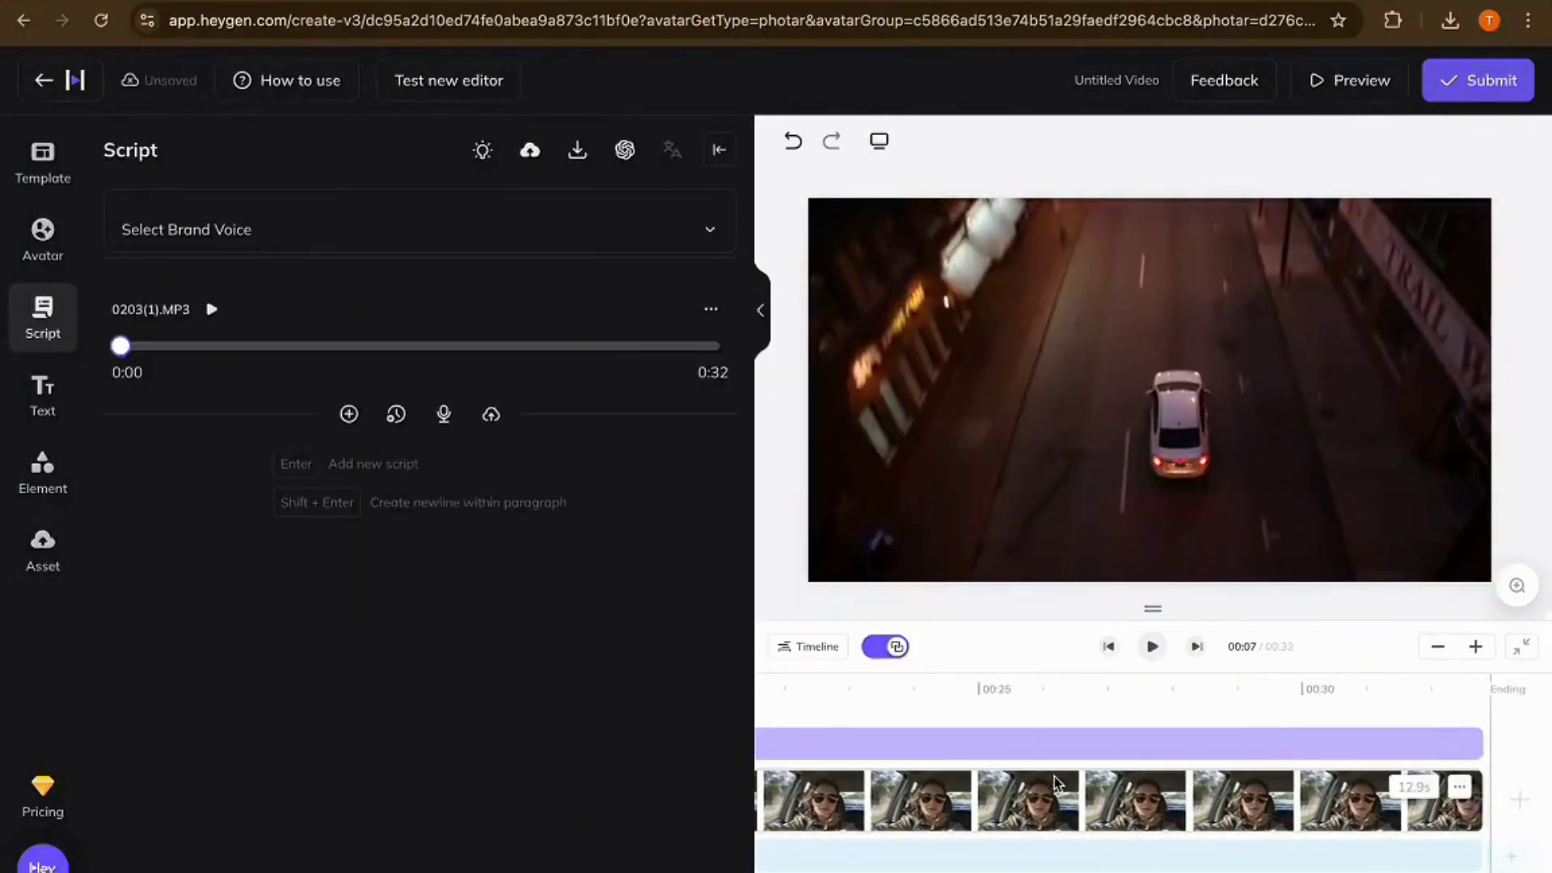